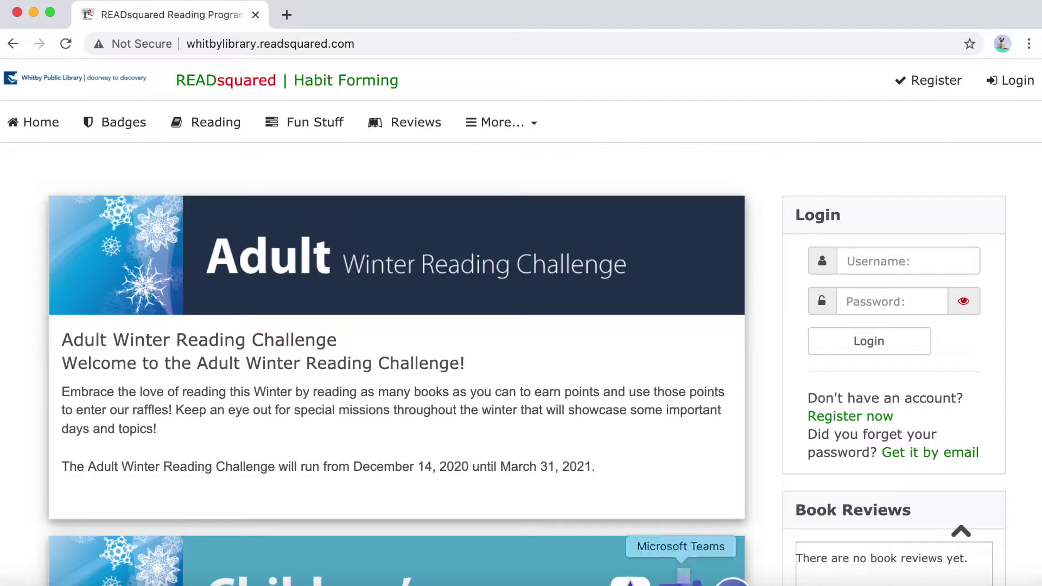
Start a new READsquared registration as a Family Account
scroll(654, 475, "down", 4)
scroll(654, 475, "down", 10)
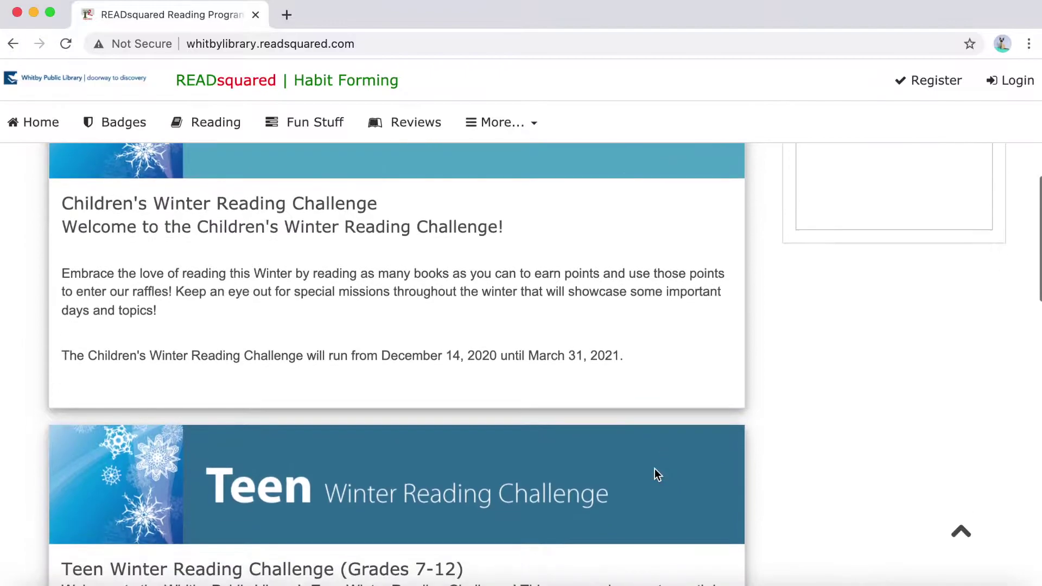
scroll(654, 475, "down", 13)
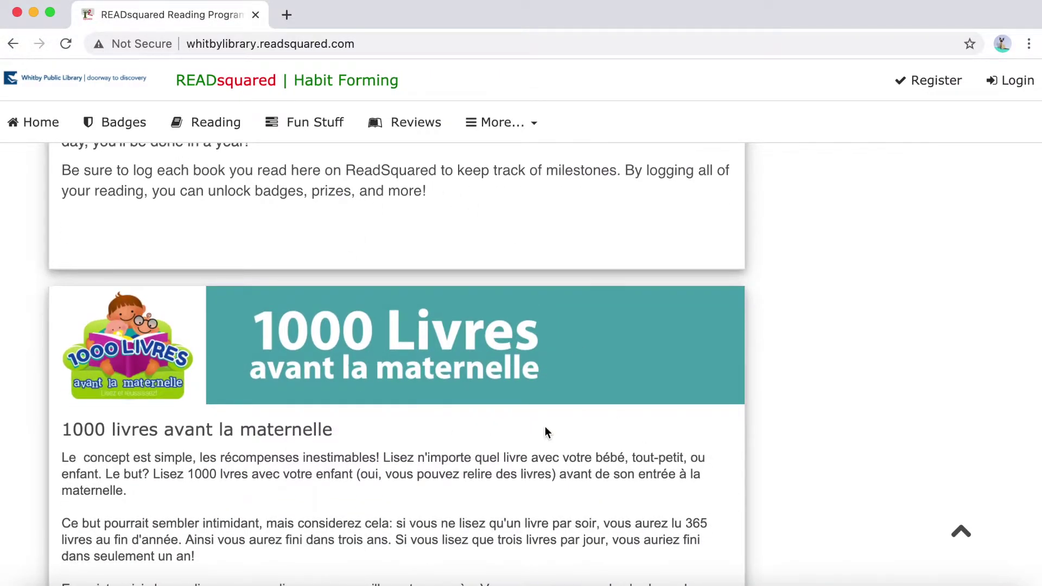
scroll(544, 425, "down", 1)
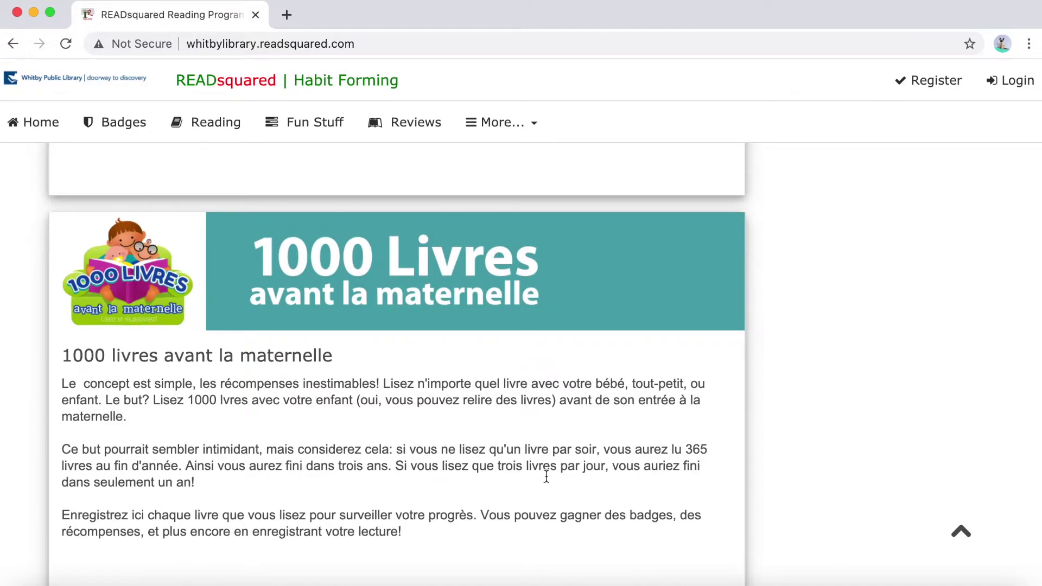
scroll(613, 466, "up", 15)
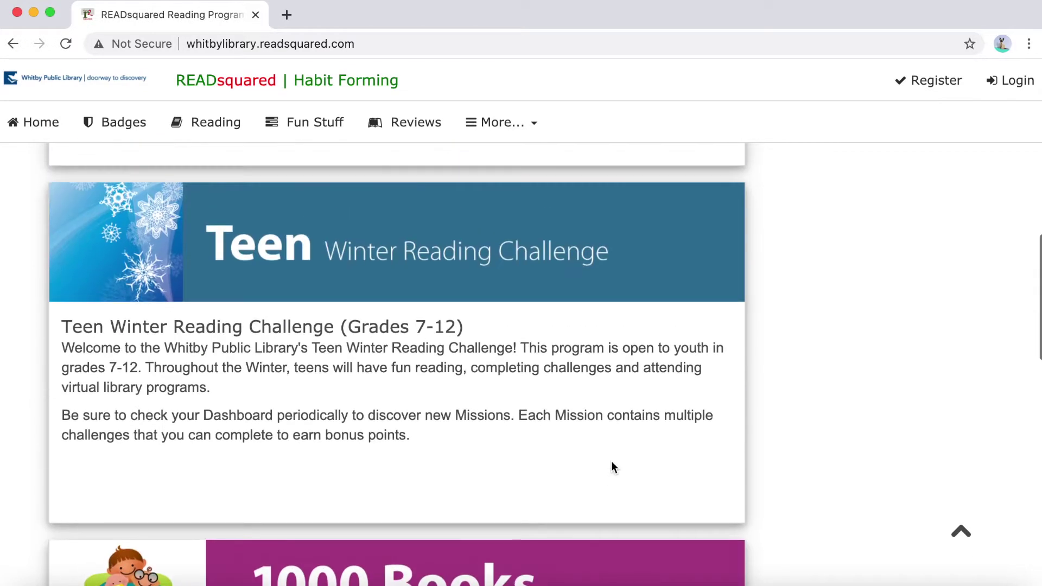
scroll(611, 462, "up", 8)
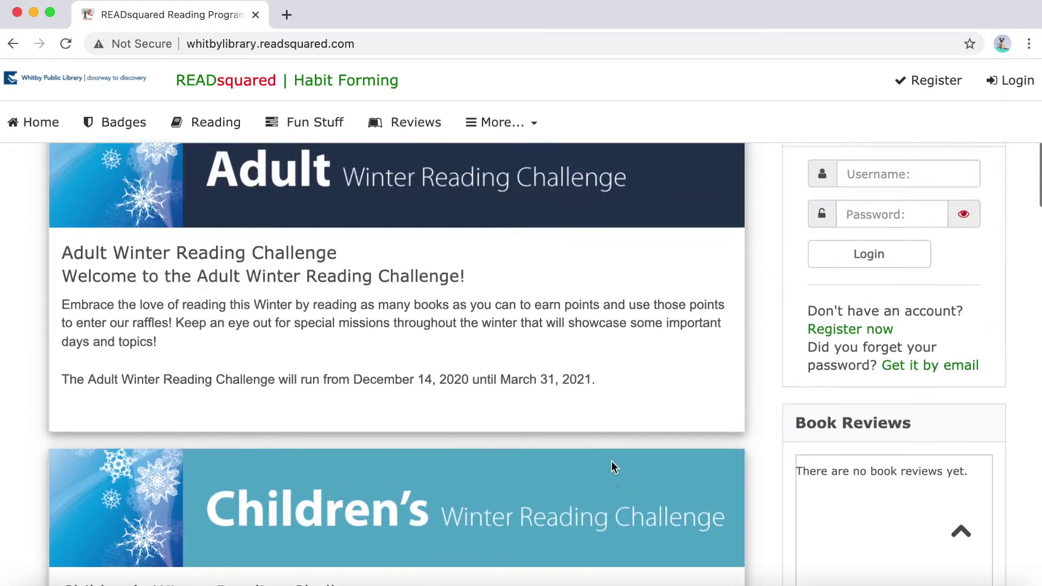
scroll(611, 468, "up", 1)
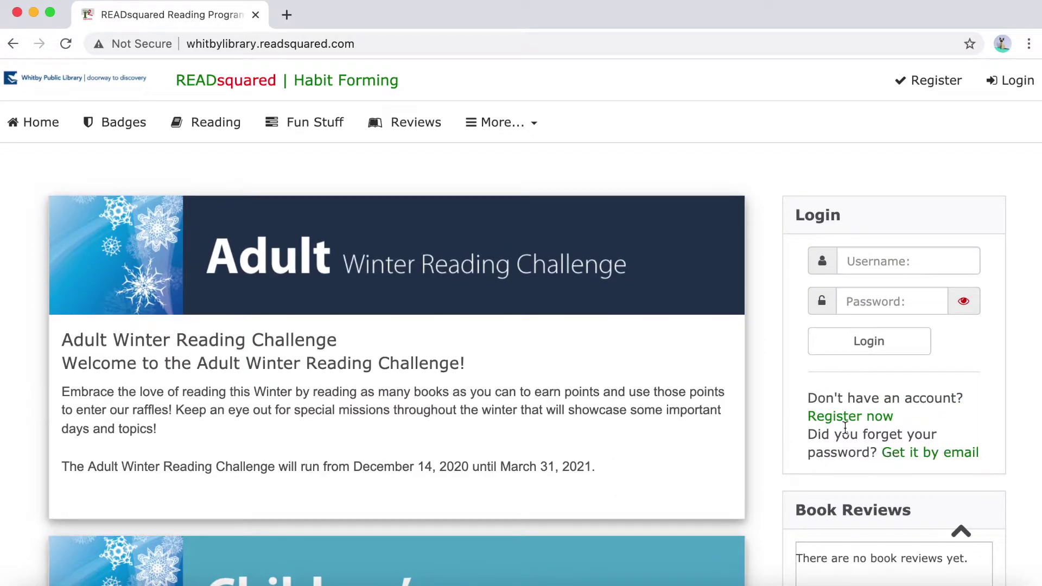
left_click(860, 418)
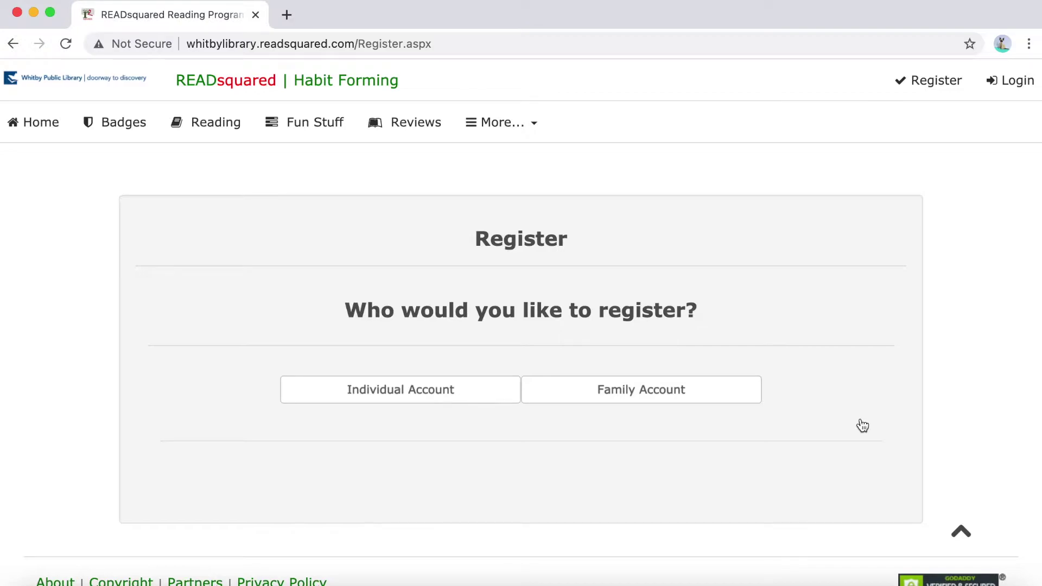
left_click(628, 402)
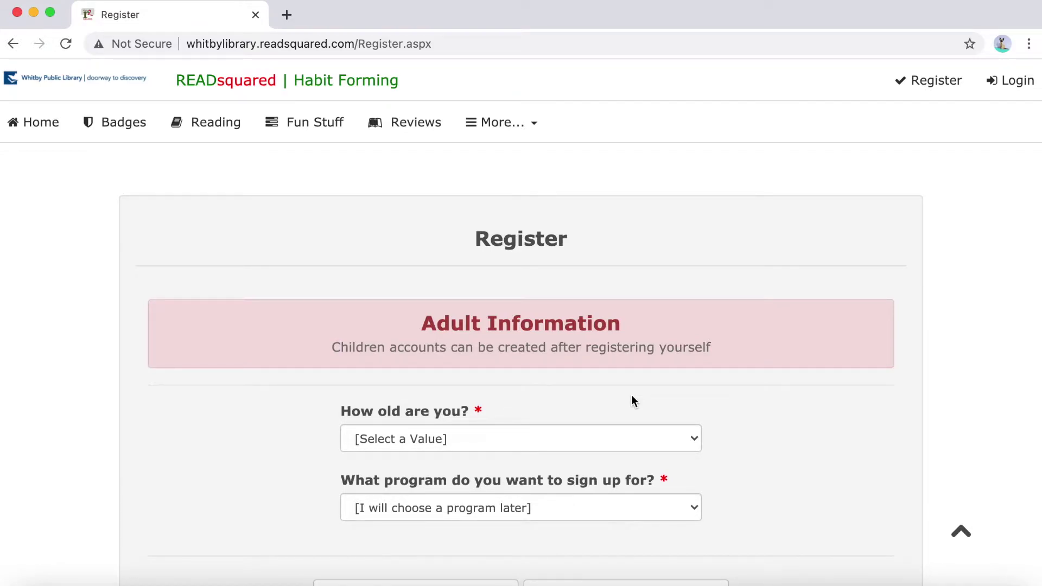
Set the adult's age to 19+ Years Old, choose a program later, and continue
scroll(606, 380, "down", 3)
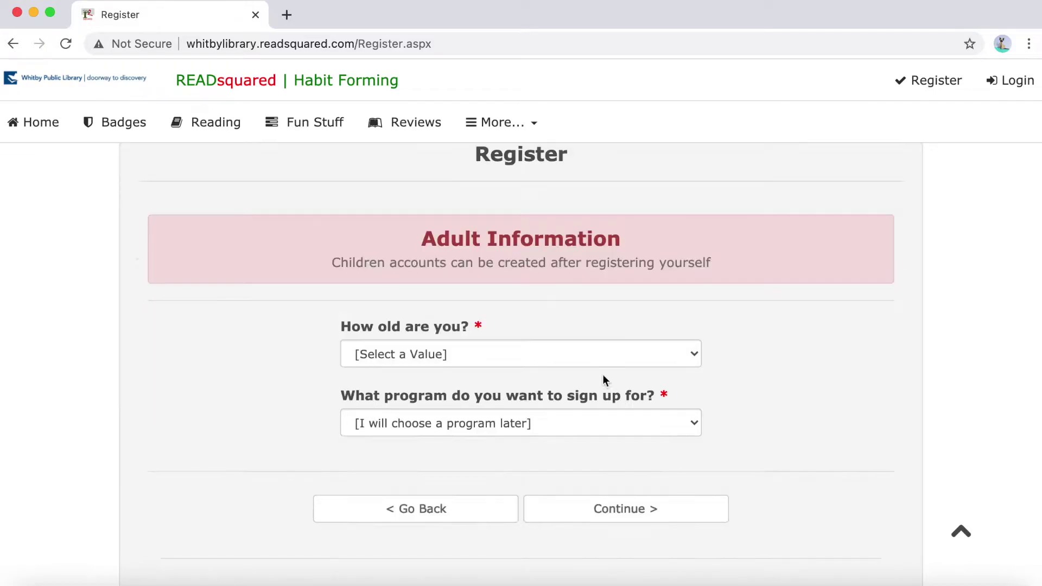
left_click(574, 362)
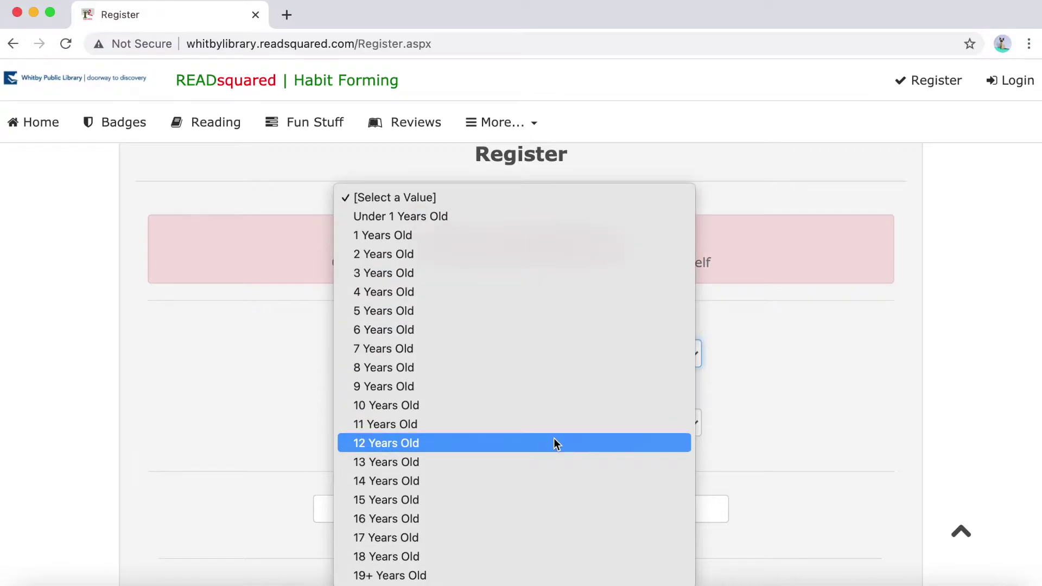
left_click(543, 575)
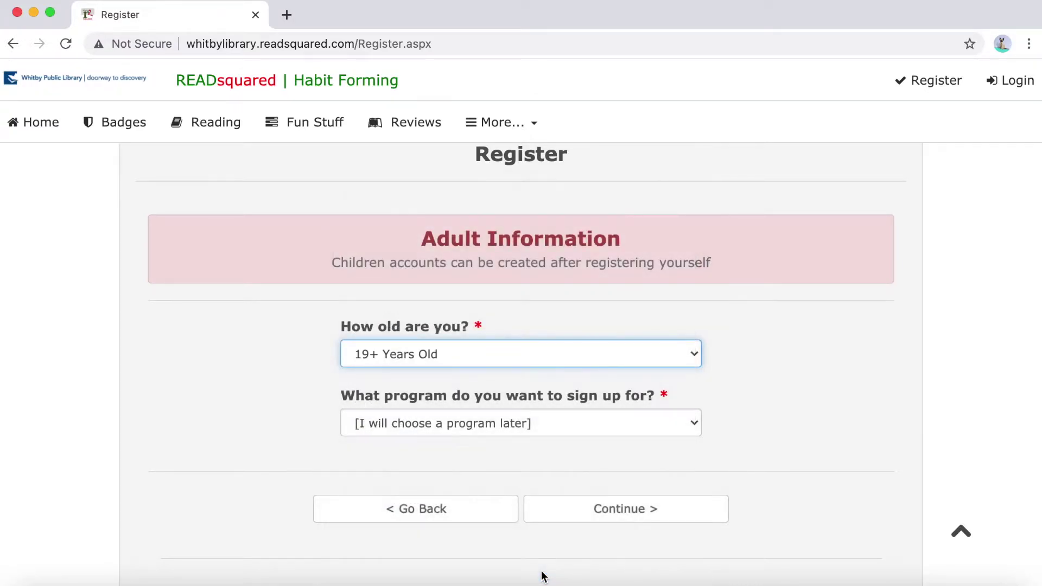
left_click(516, 433)
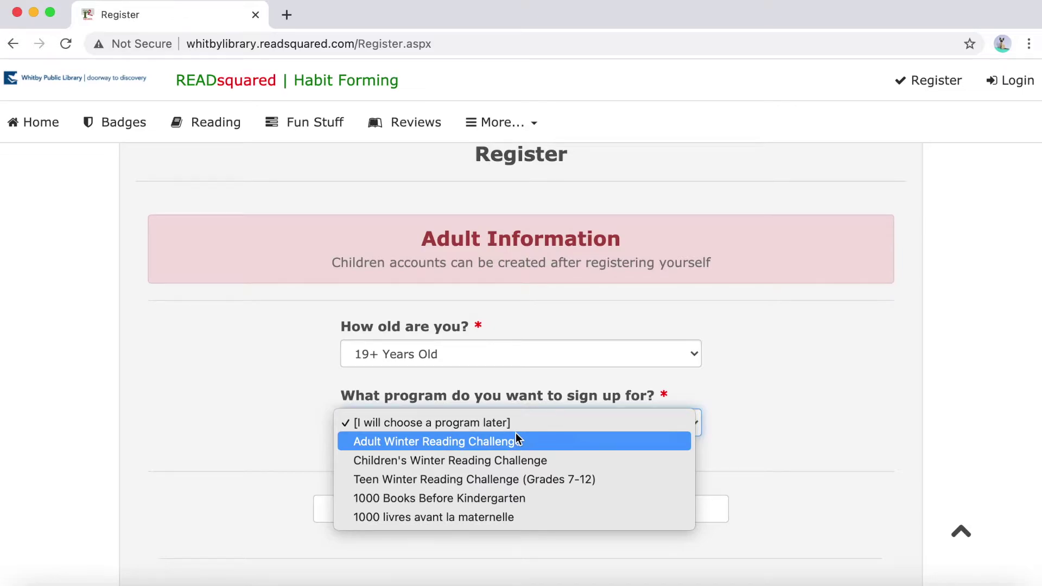
left_click(484, 423)
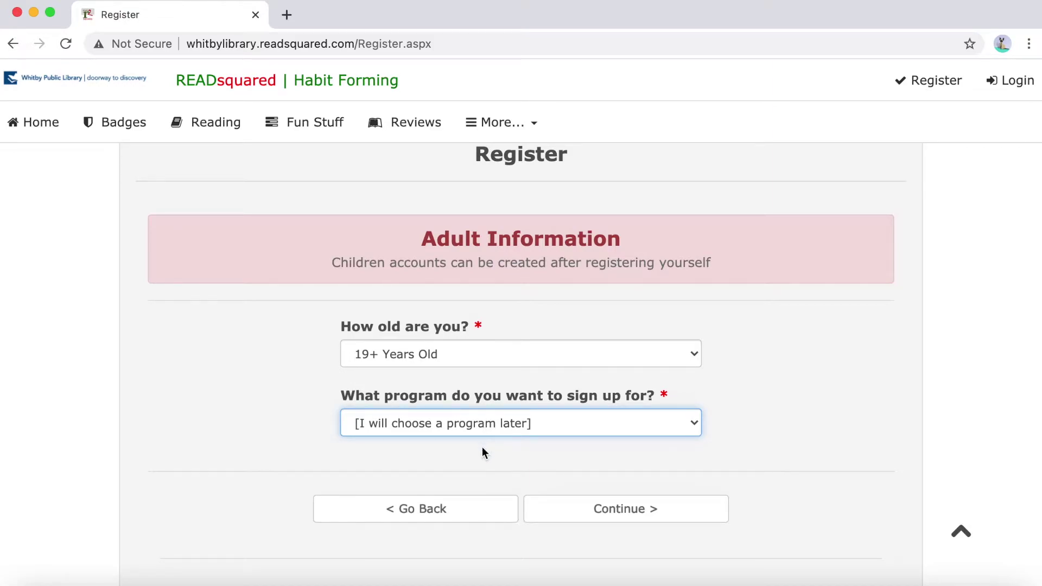
left_click(642, 519)
Enter the adult's first name, last name, e-mail address and username
scroll(429, 452, "down", 2)
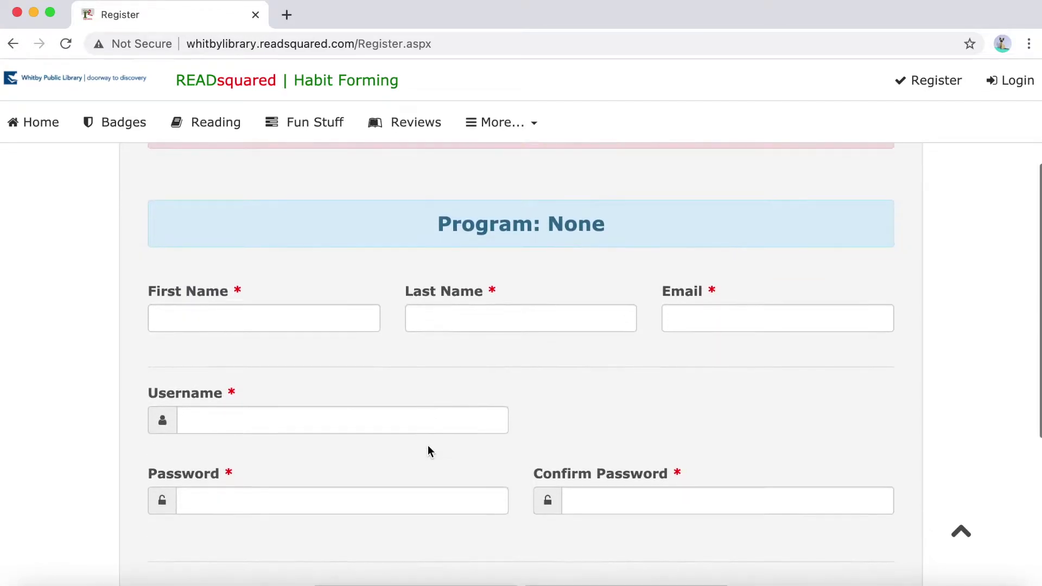
left_click(269, 316)
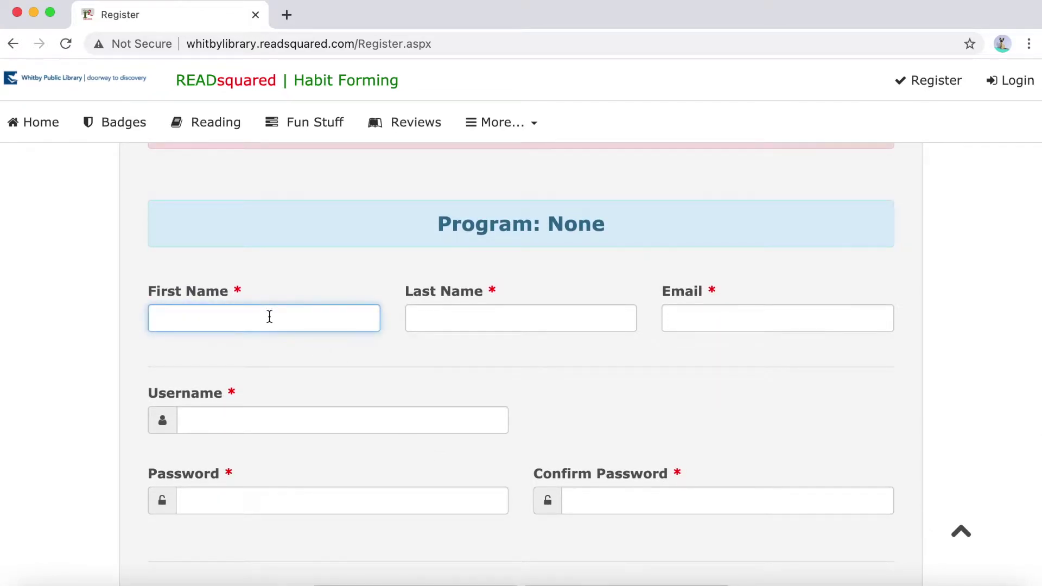
type("Bibliothecaire")
key("Tab")
type("Whitby")
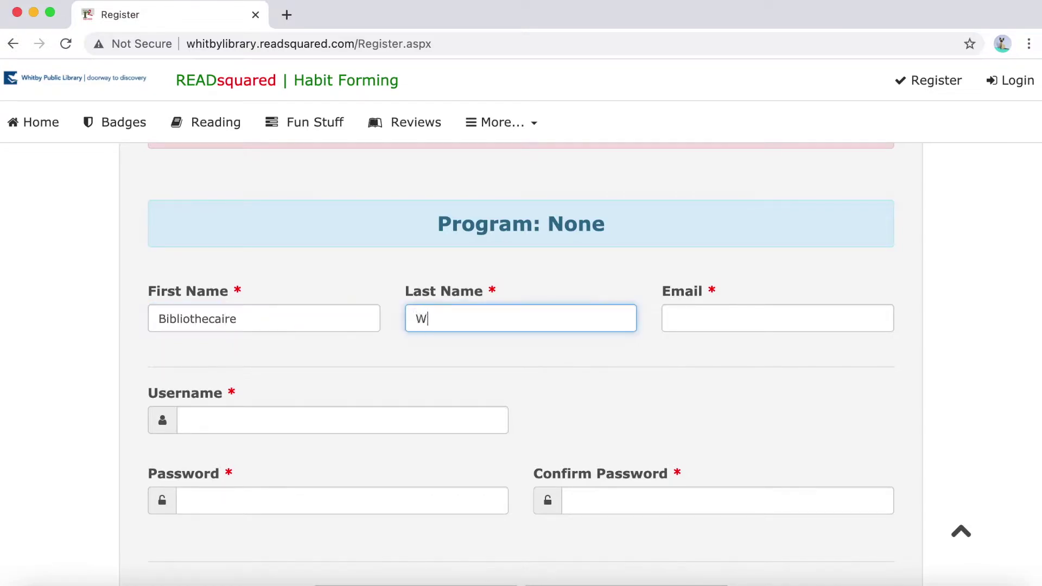
key("Tab")
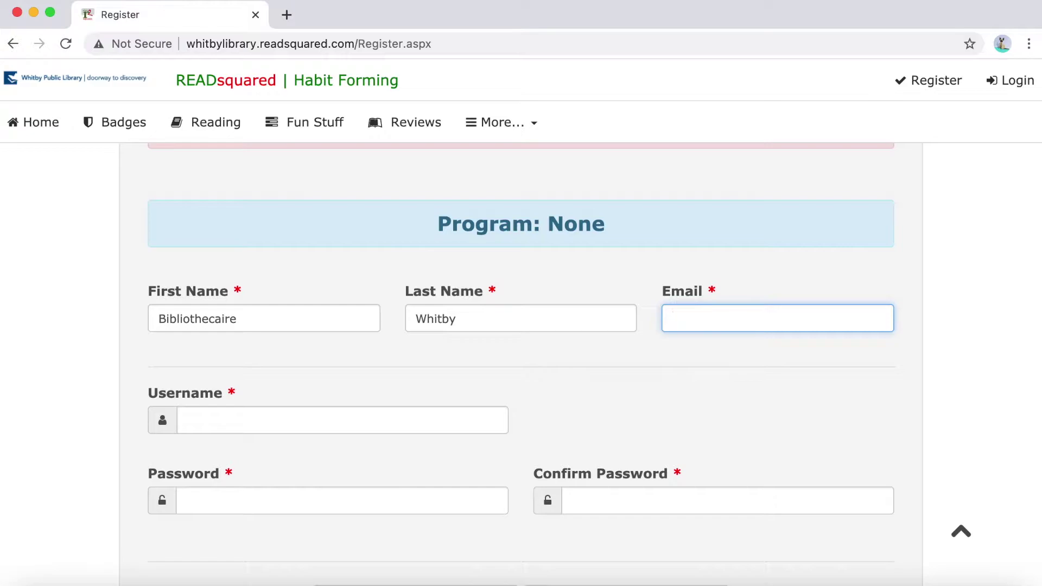
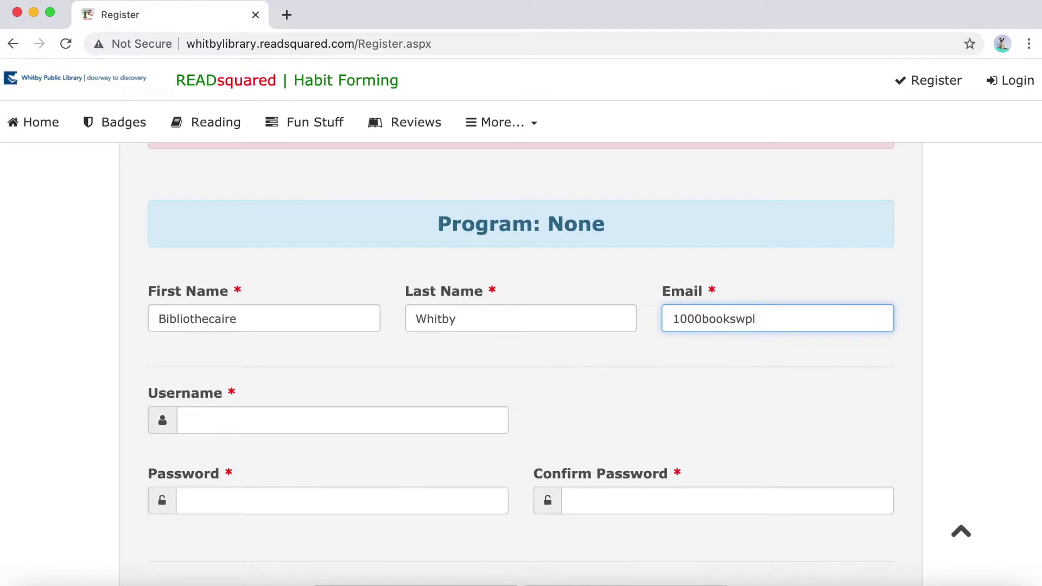
key("Tab")
scroll(266, 276, "down", 1)
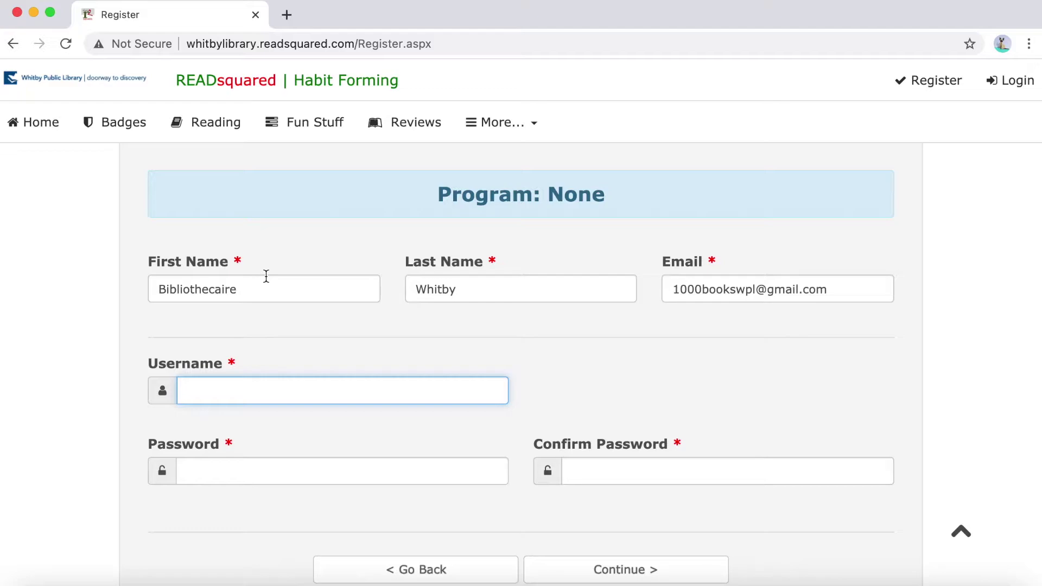
type("bibliothecaire")
key("BackSpace")
key("BackSpace")
key("BackSpace")
key("BackSpace")
key("BackSpace")
type("quewhitby")
Enter and confirm the account password, then submit the adult's details
left_click(210, 477)
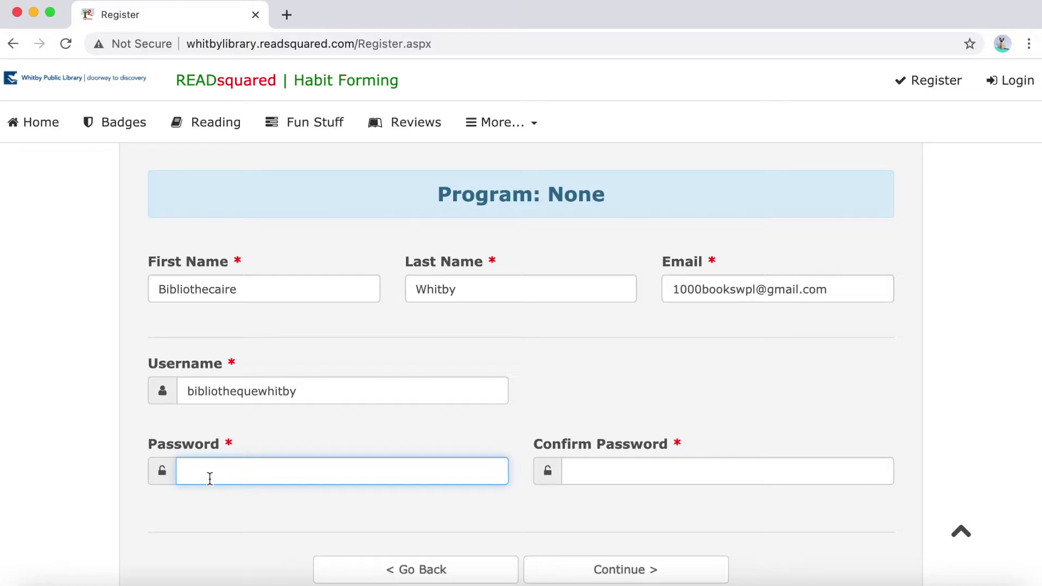
type("•••••••••")
key("Tab")
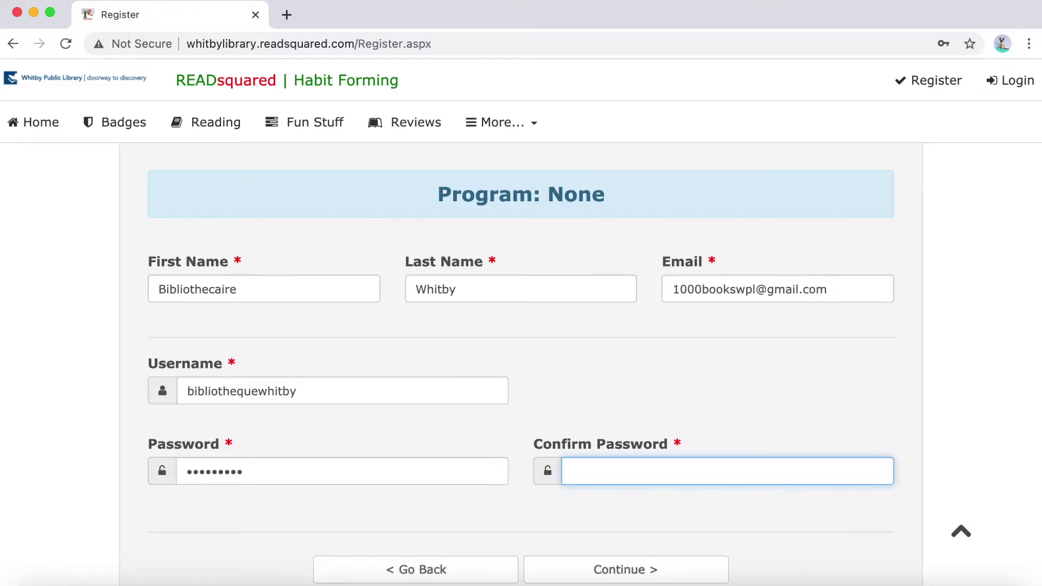
type("•••••••••")
key("Return")
left_click(556, 516)
Enrol the first child, aged 2 Years Old, in 1000 livres avant la maternelle
scroll(555, 520, "down", 1)
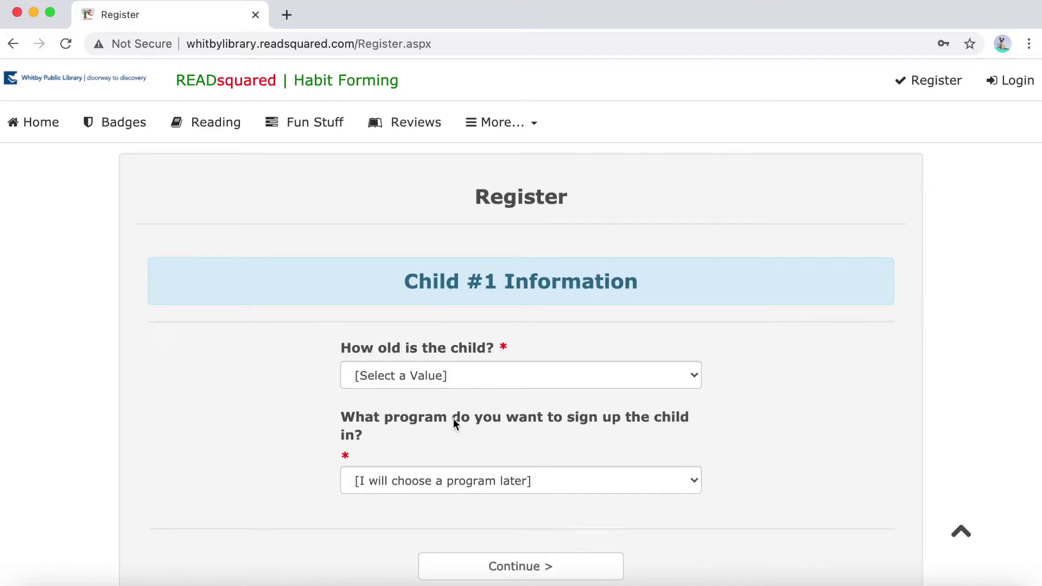
left_click(438, 375)
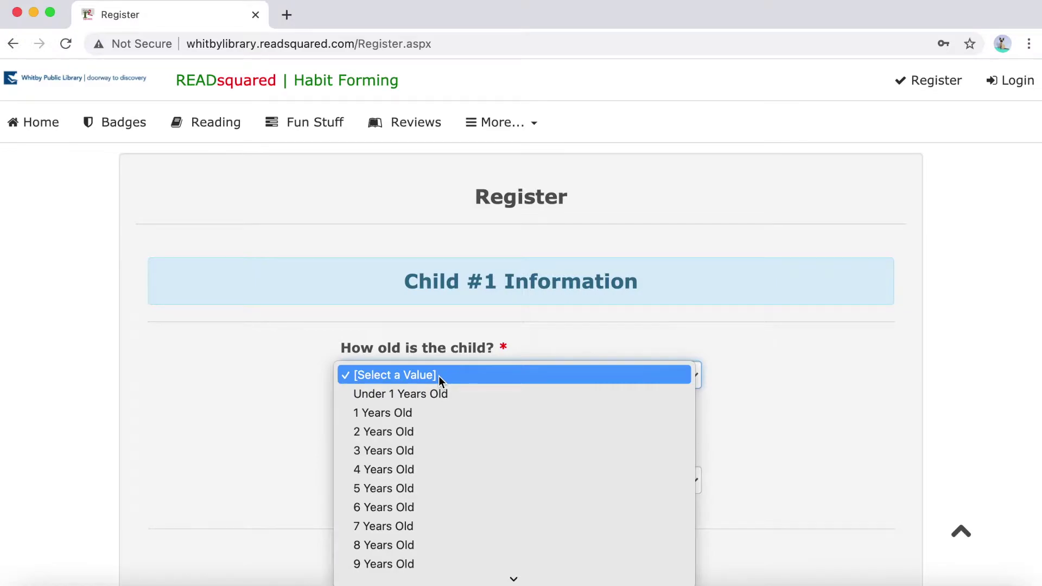
left_click(411, 431)
left_click(519, 489)
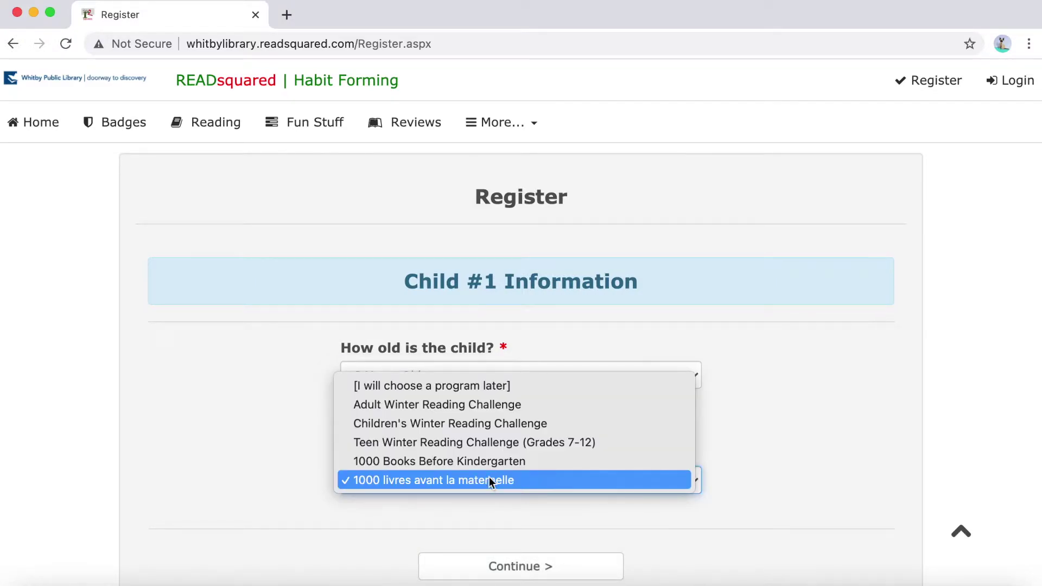
left_click(448, 483)
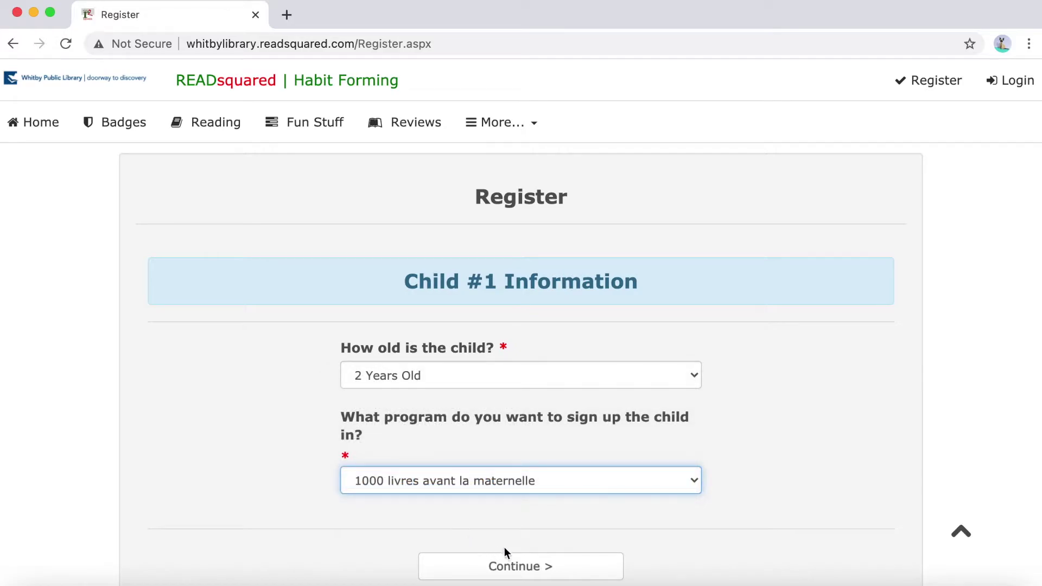
left_click(500, 565)
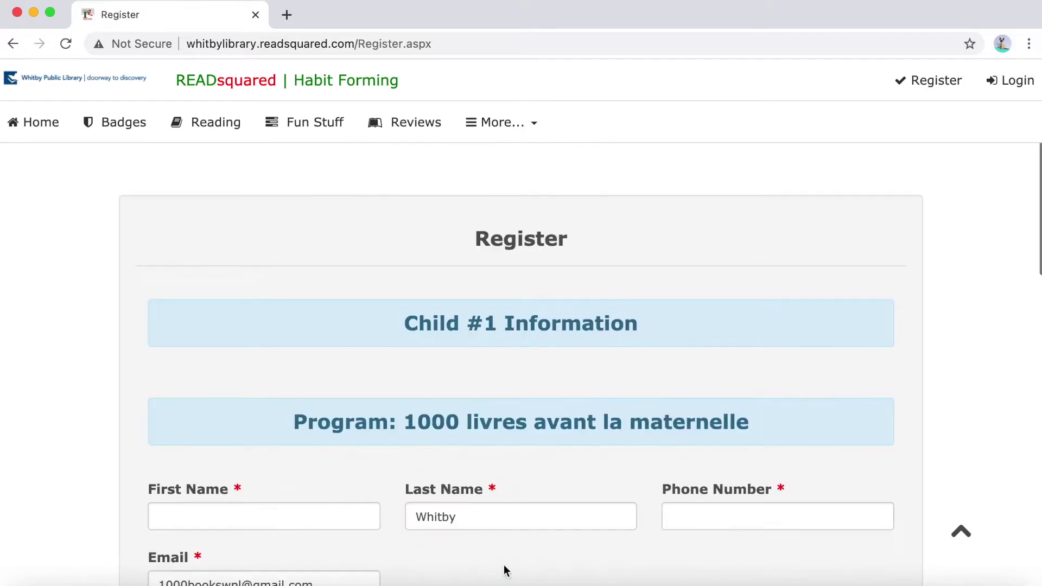
Enter the first child's first name and a placeholder phone number, fixing a stray parenthesis
scroll(504, 567, "down", 4)
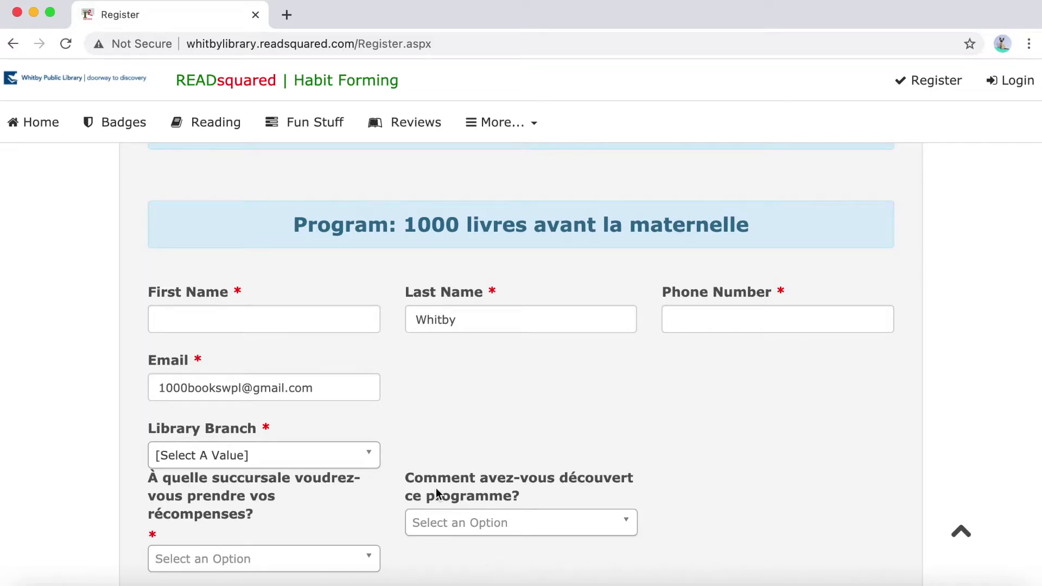
left_click(328, 320)
type("Emm")
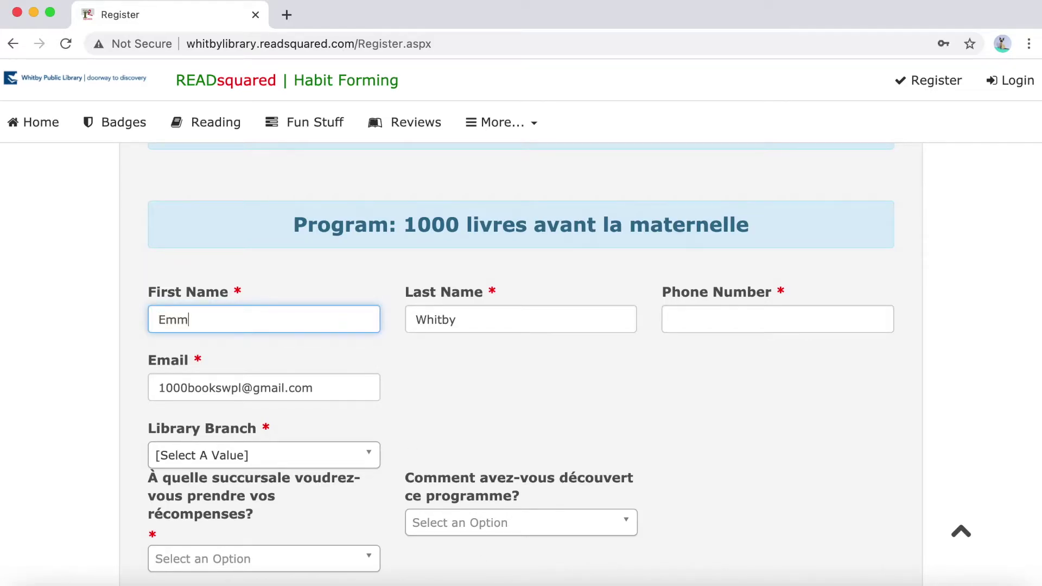
type("a_")
type("1000livres")
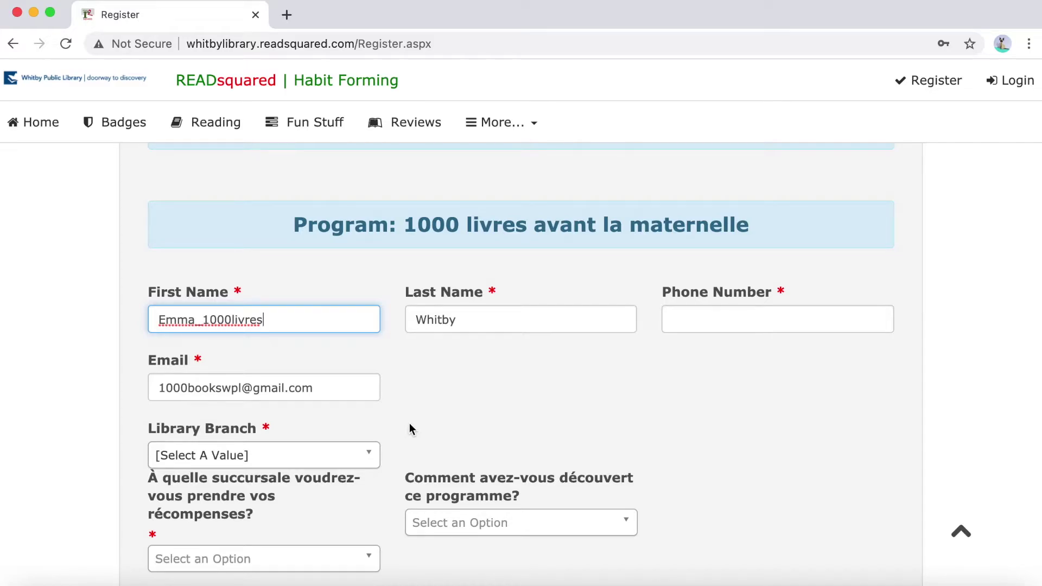
left_click(695, 328)
type("(00)")
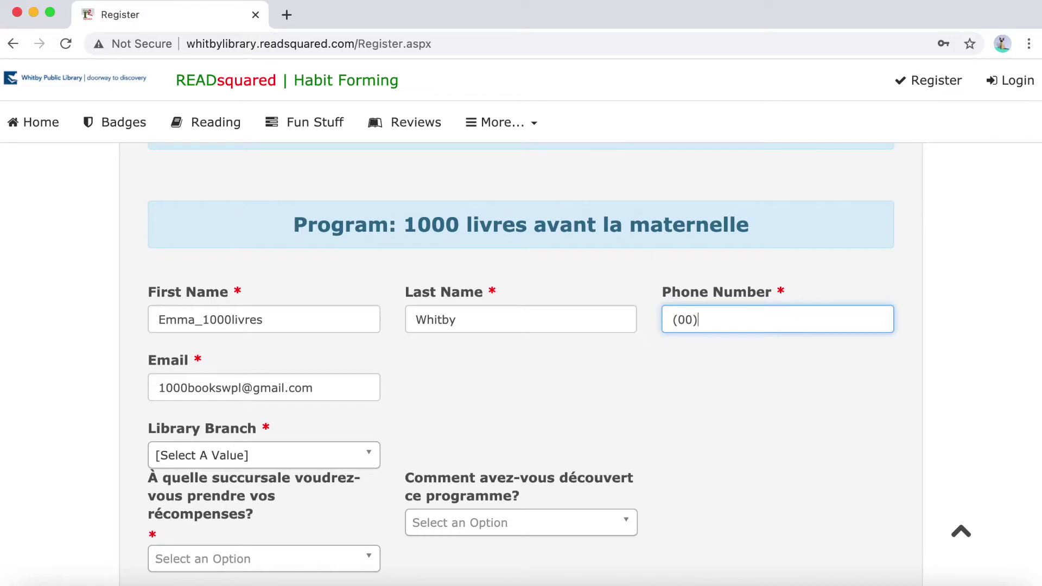
key("BackSpace")
type("0) 000-0000")
Set both the library branch and the reward pickup branch to Brooklin Branch
scroll(386, 362, "down", 2)
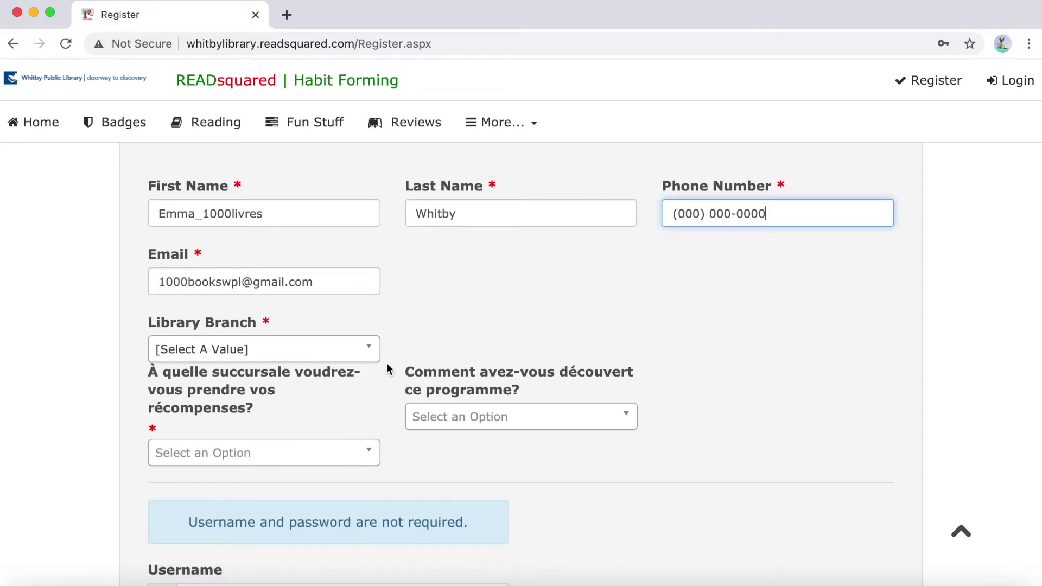
left_click(241, 348)
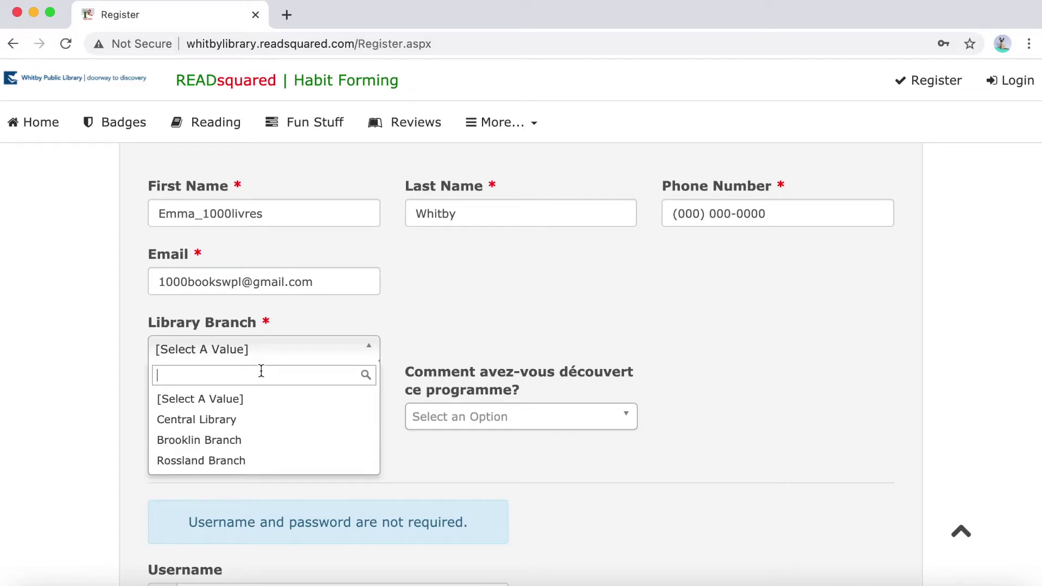
left_click(177, 436)
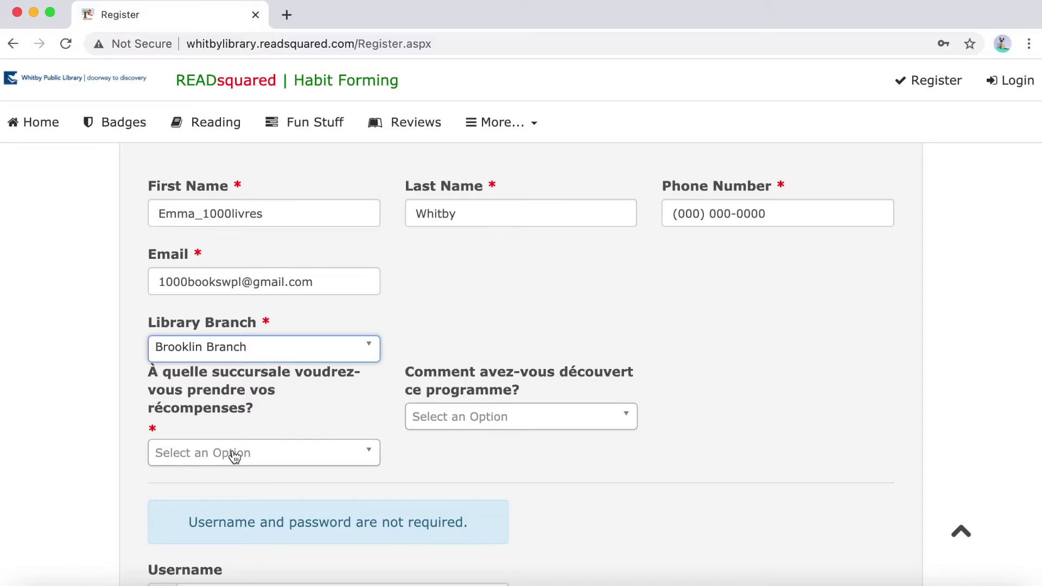
left_click(234, 464)
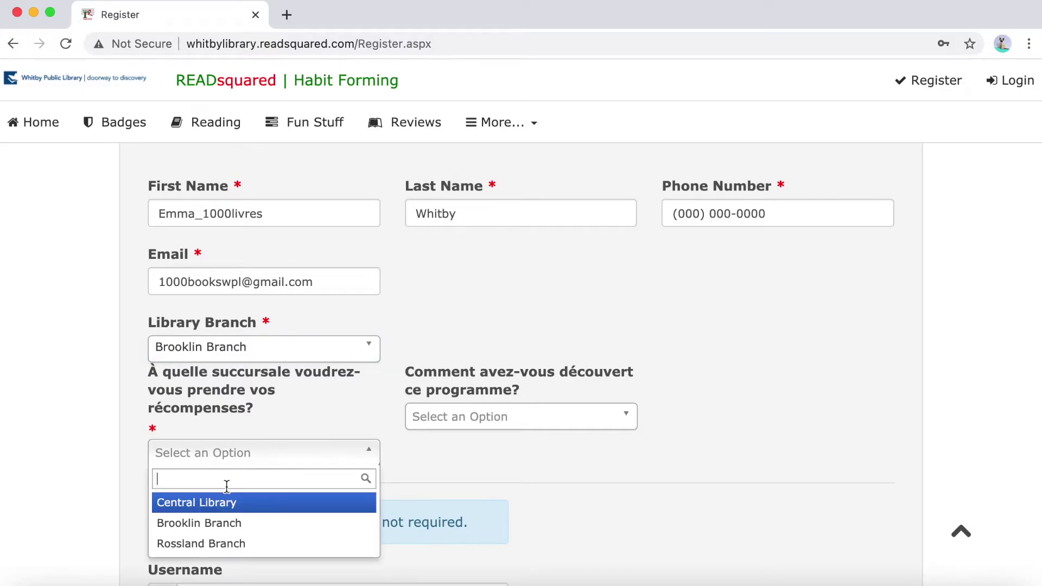
left_click(218, 522)
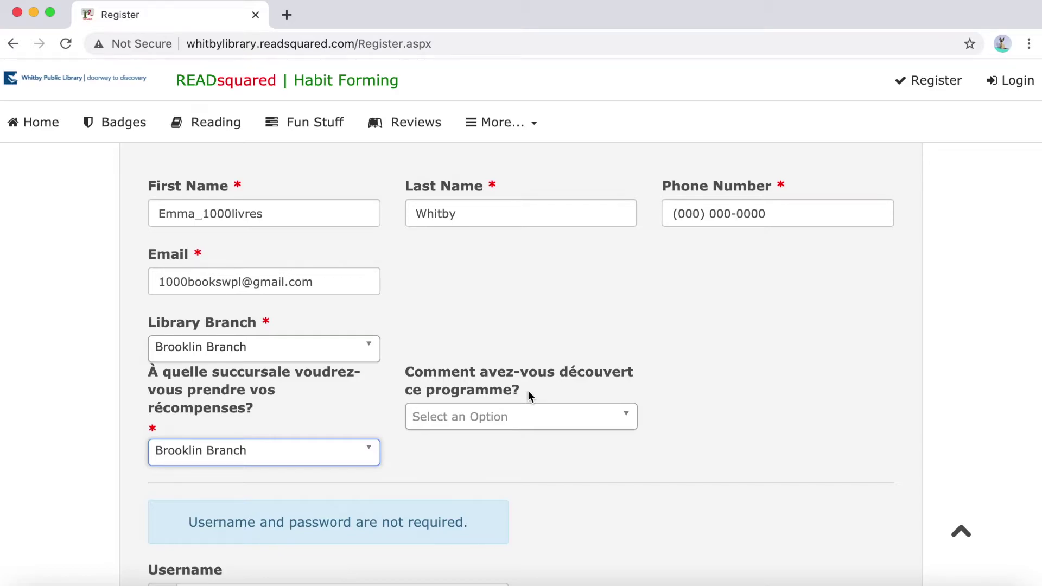
Give Library Staff as the referral source and finish without adding more children
left_click(533, 418)
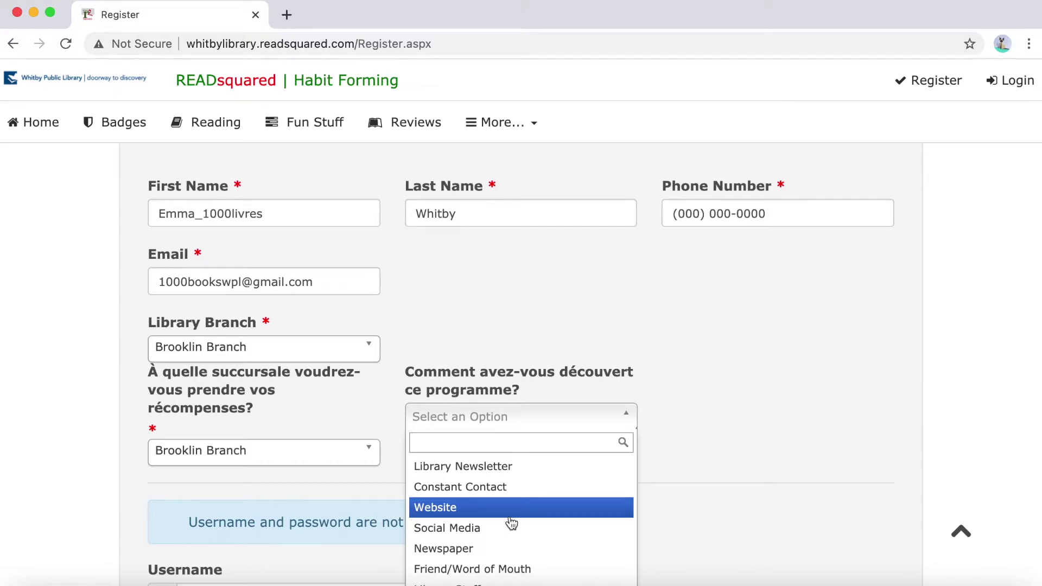
left_click(497, 581)
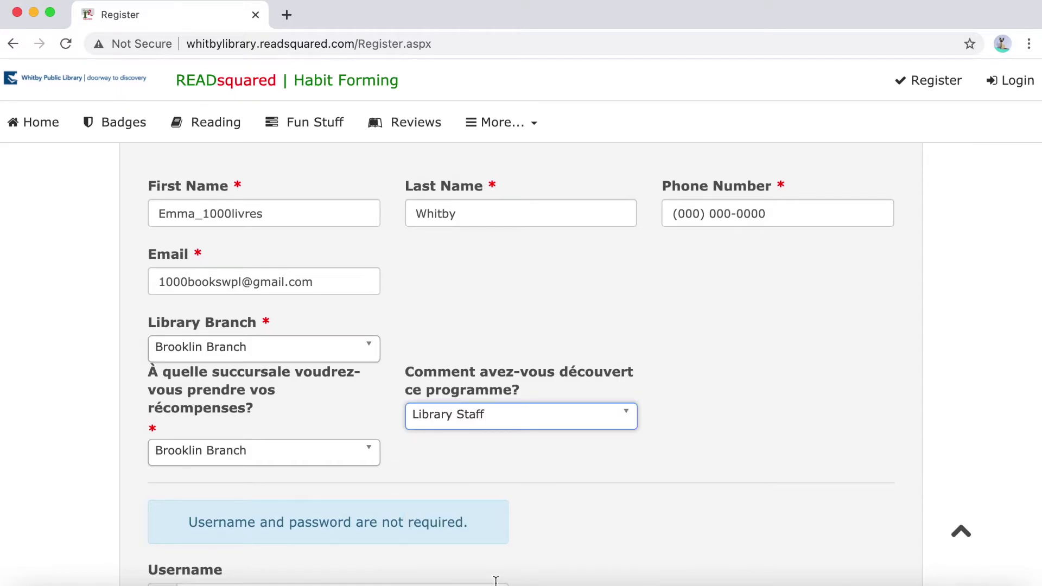
scroll(373, 577, "down", 3)
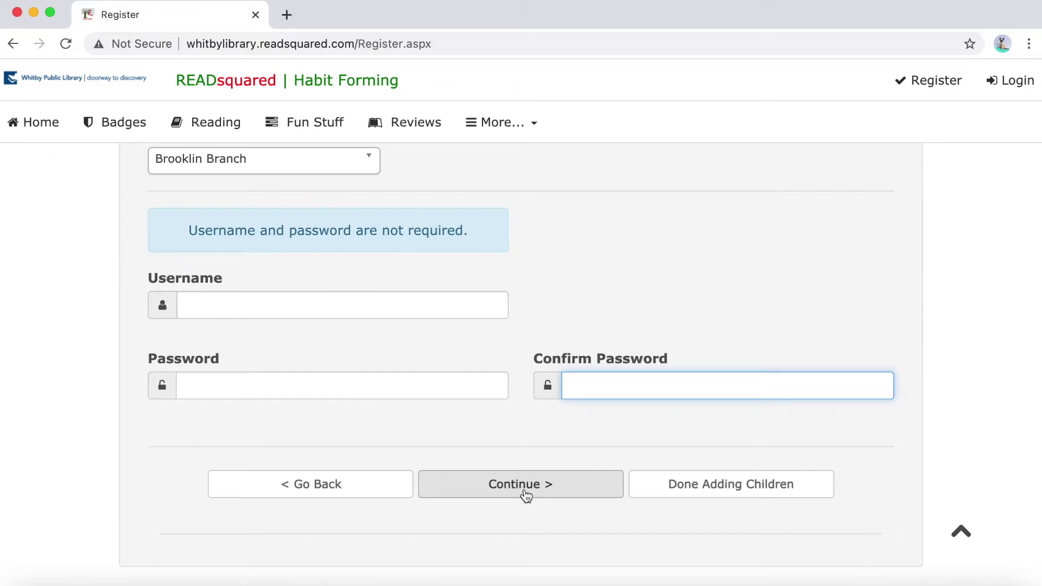
left_click(732, 496)
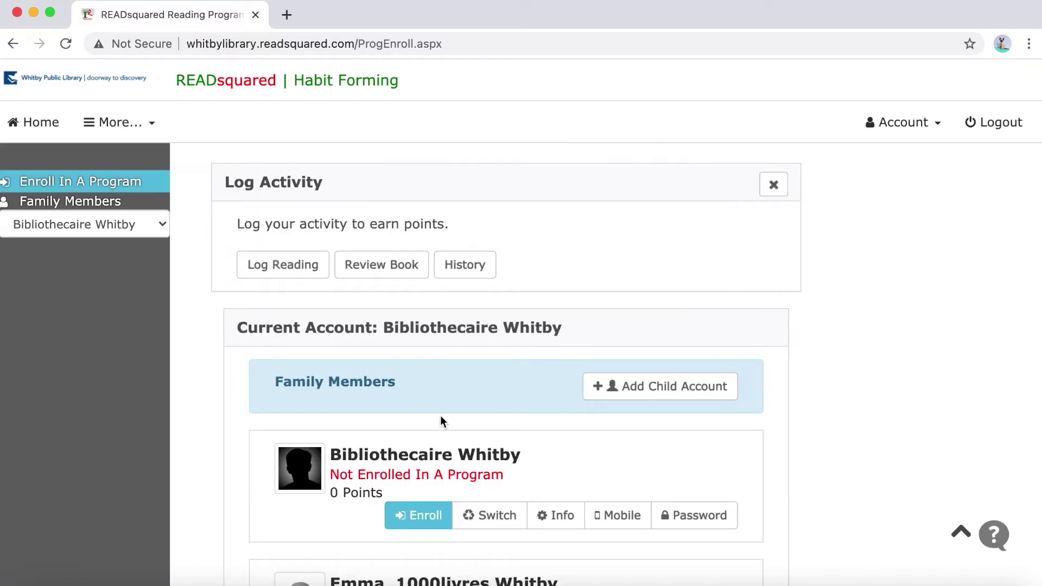
Review the family account page, checking the member switcher and Account menu
scroll(330, 445, "down", 3)
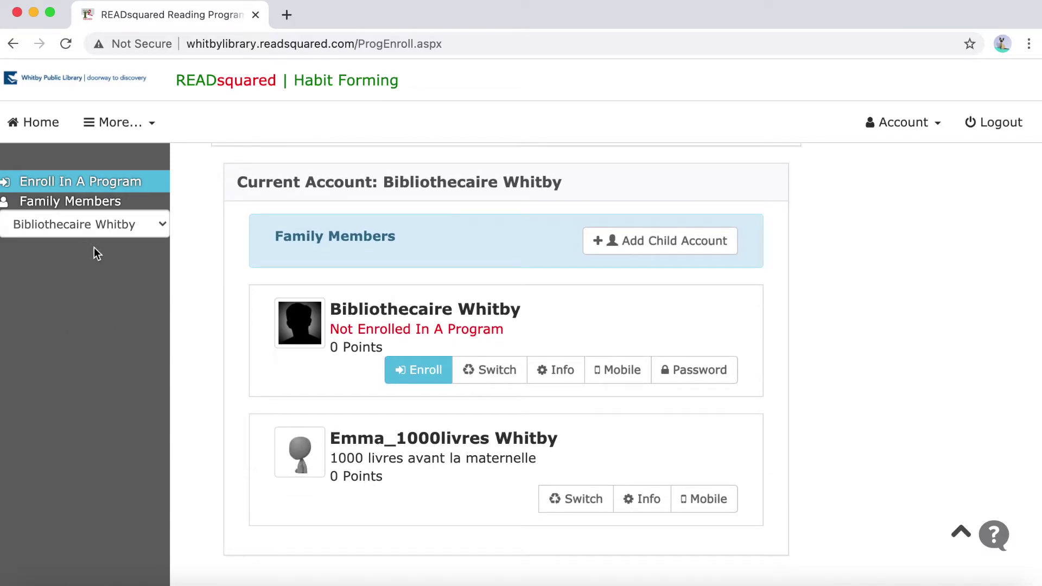
left_click(93, 230)
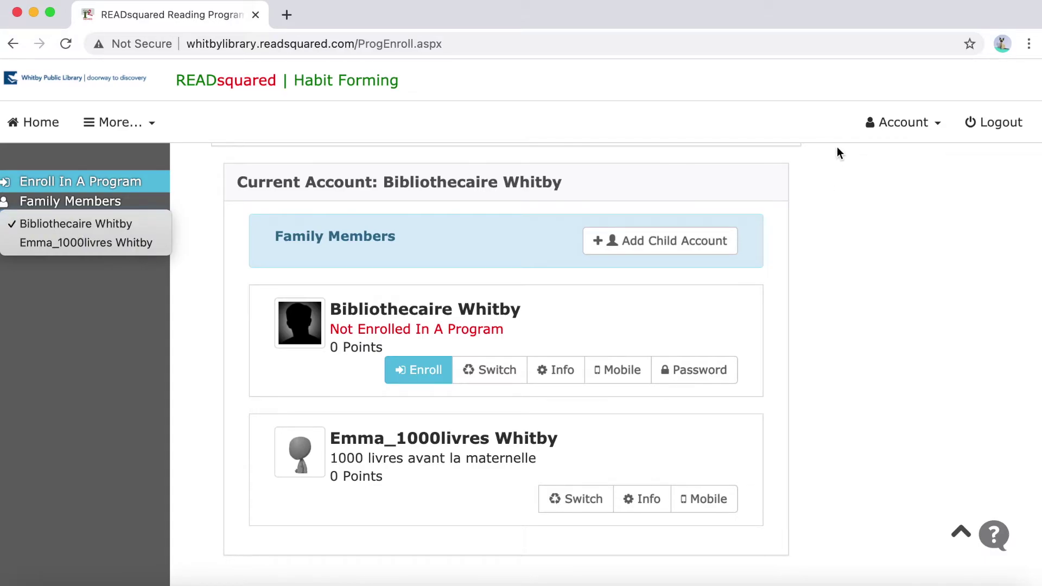
left_click(901, 129)
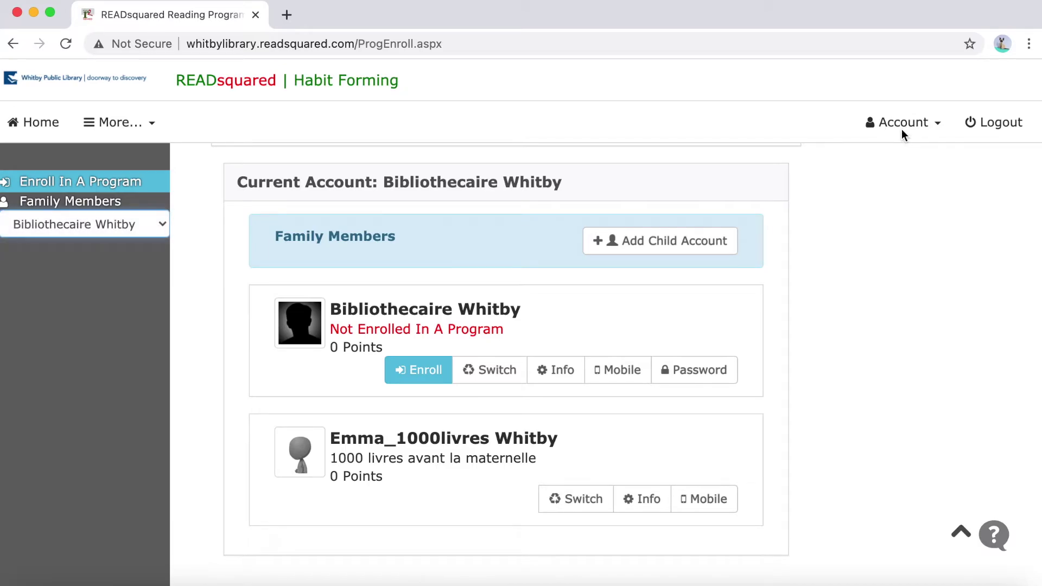
left_click(901, 129)
left_click(892, 313)
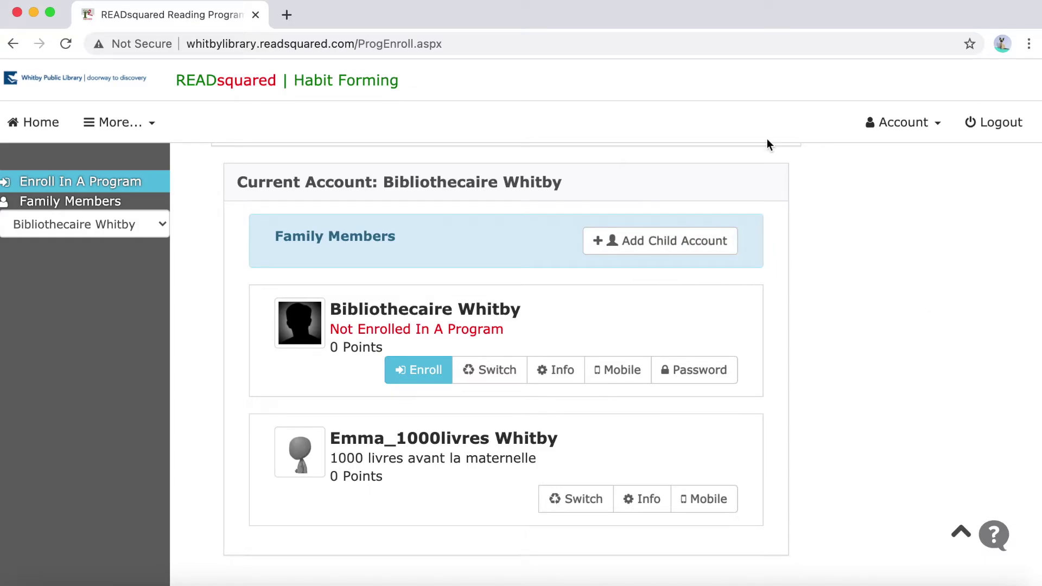
Add a second child aged 2 Years Old in the Children's Winter Reading Challenge
left_click(905, 119)
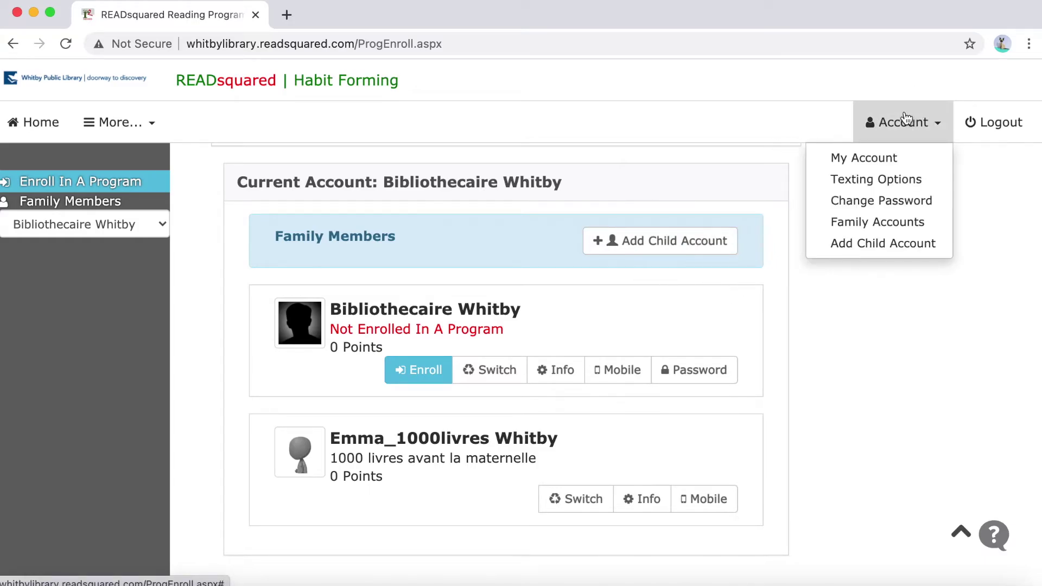
left_click(894, 245)
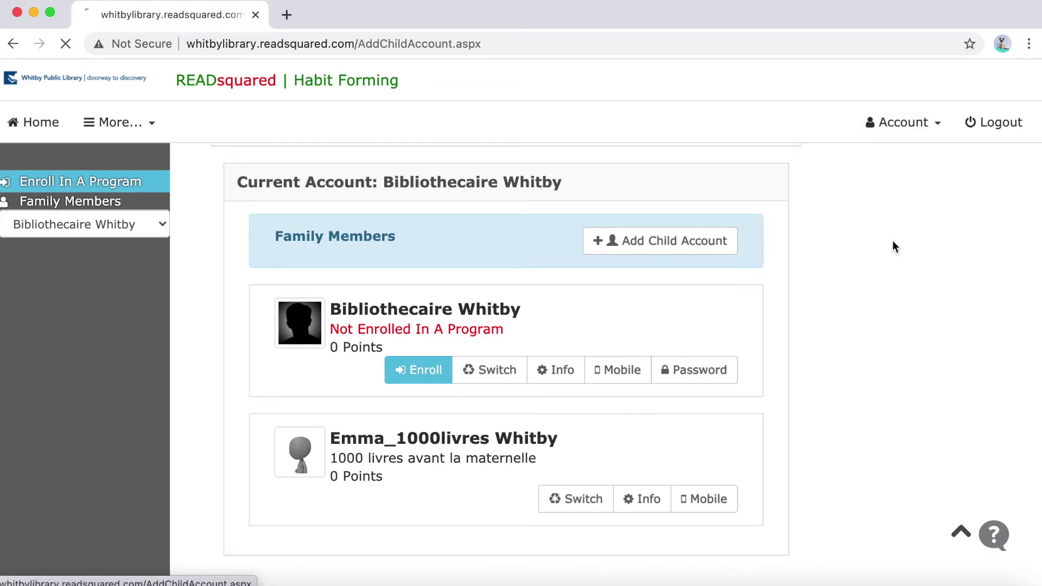
left_click(266, 395)
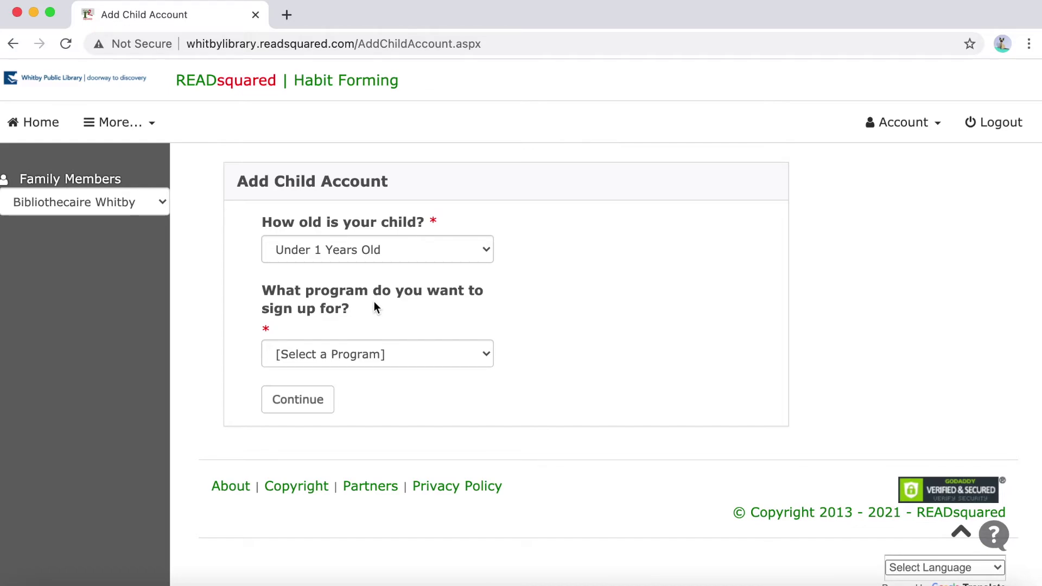
left_click(380, 254)
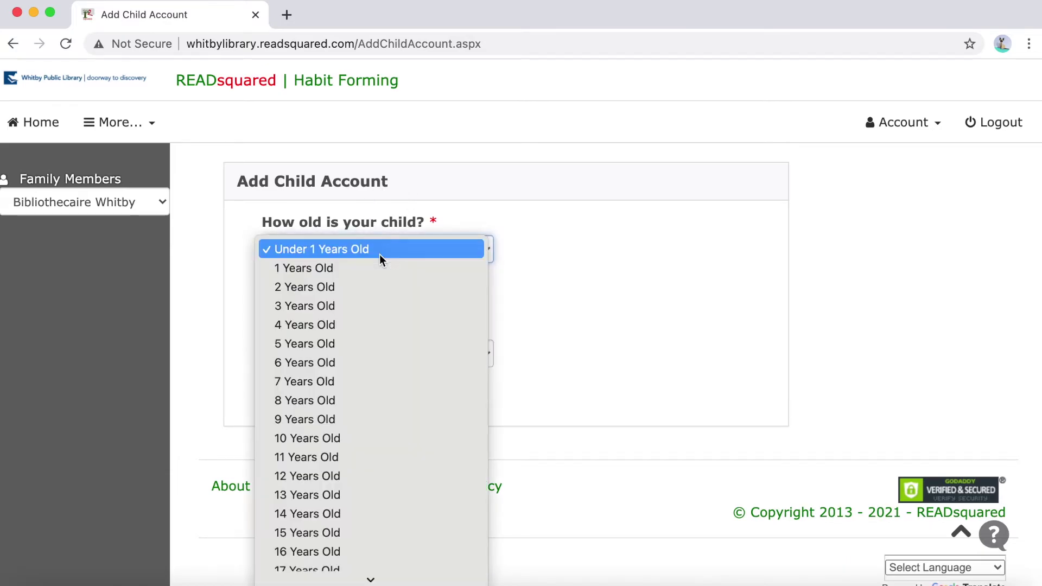
left_click(374, 286)
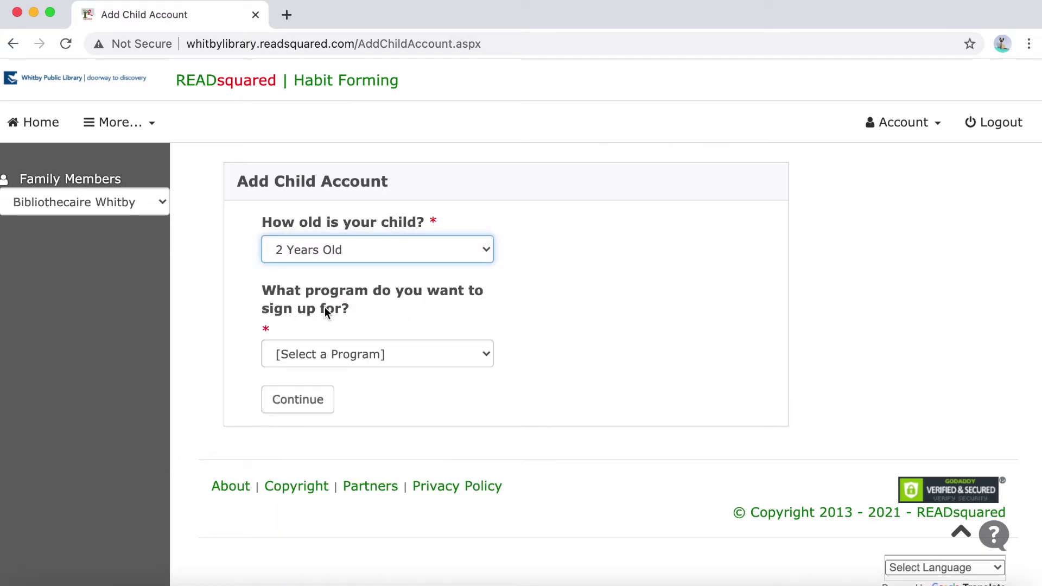
left_click(320, 354)
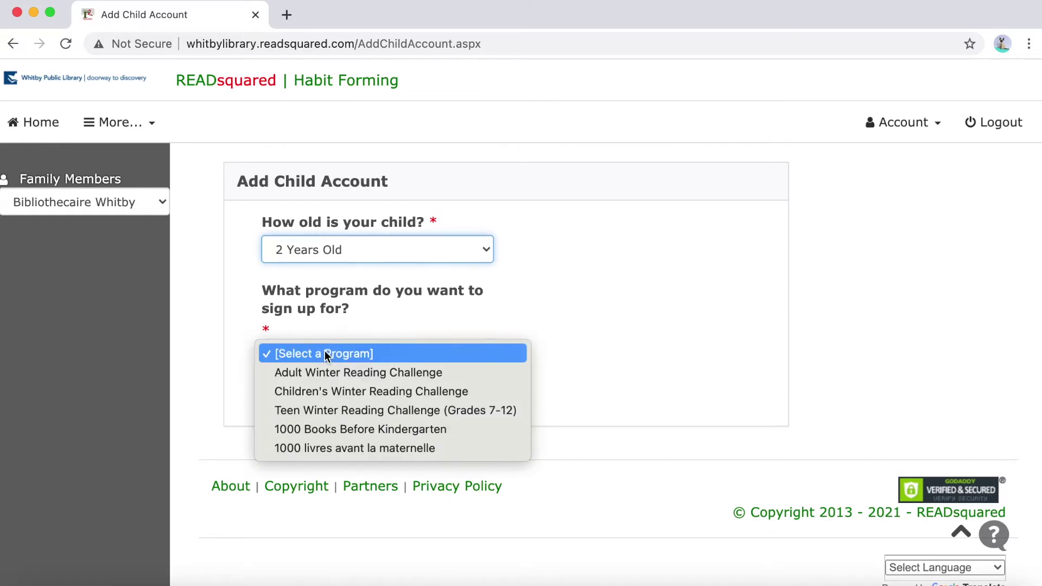
left_click(322, 391)
Enter the second child's first name and a placeholder phone number
left_click(304, 404)
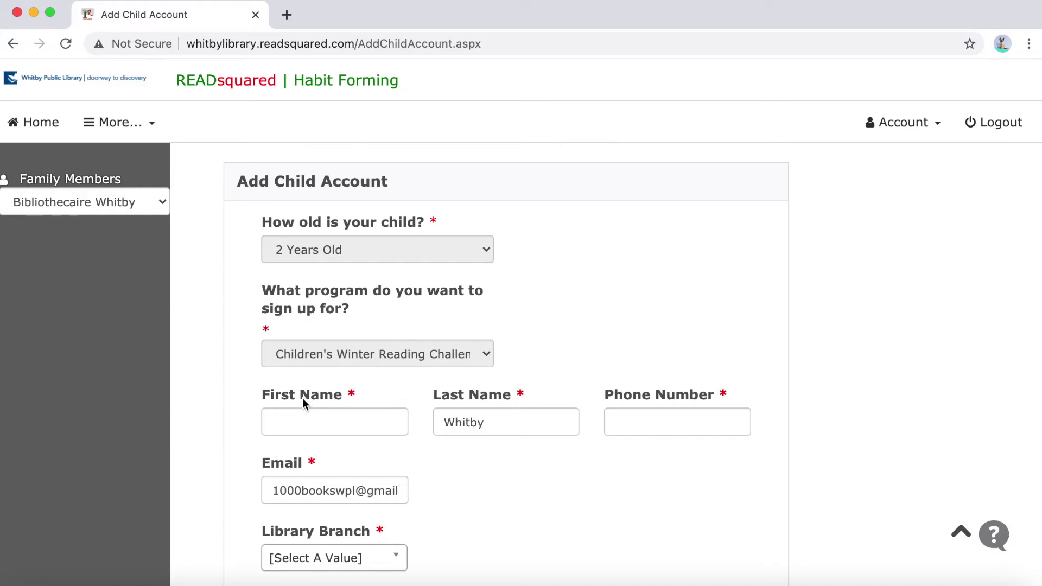
scroll(302, 424, "down", 1)
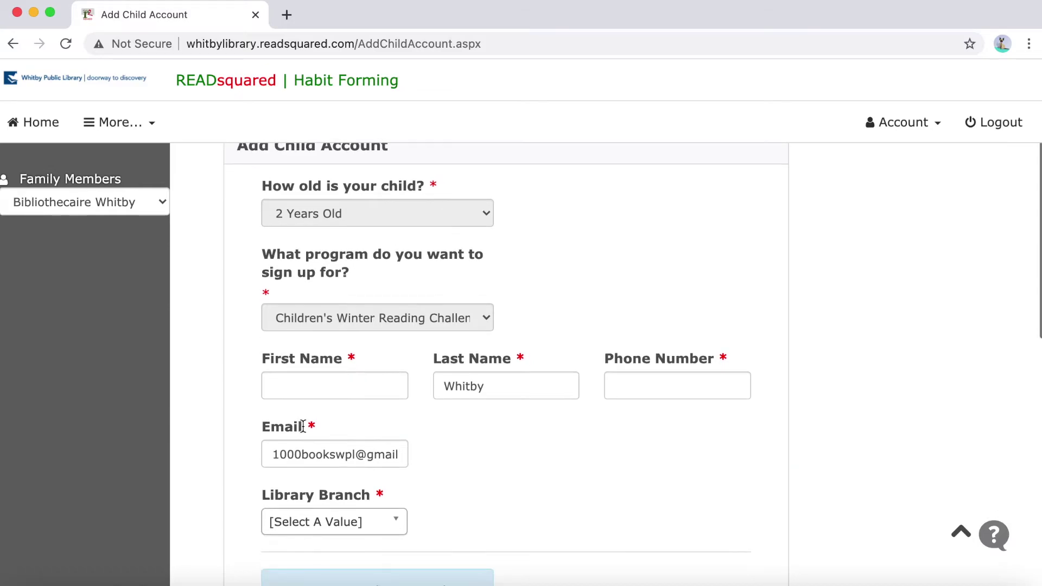
left_click(294, 390)
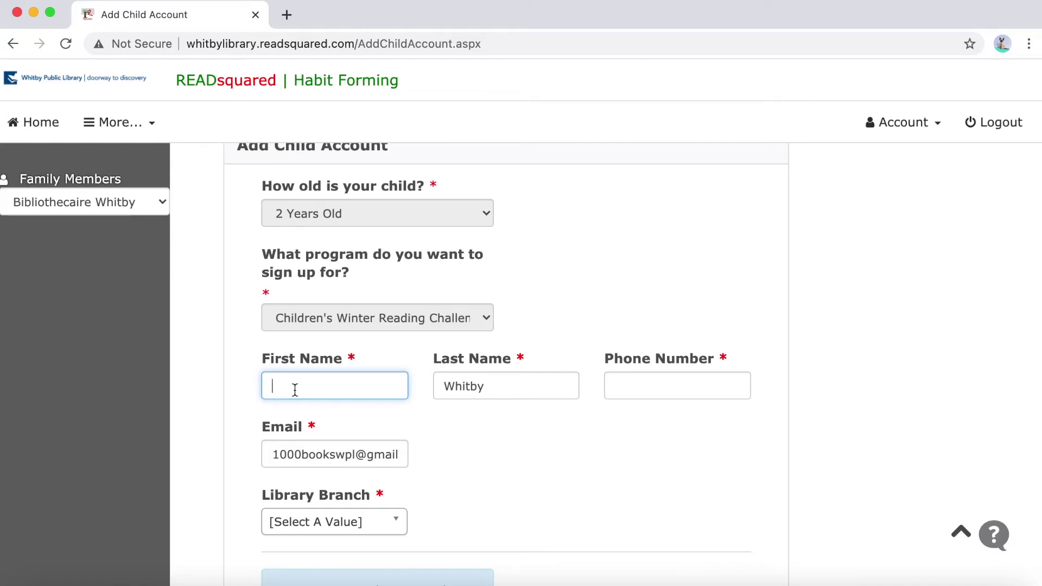
type("Emma_Hiver")
scroll(666, 248, "down", 3)
left_click(666, 248)
type("(00")
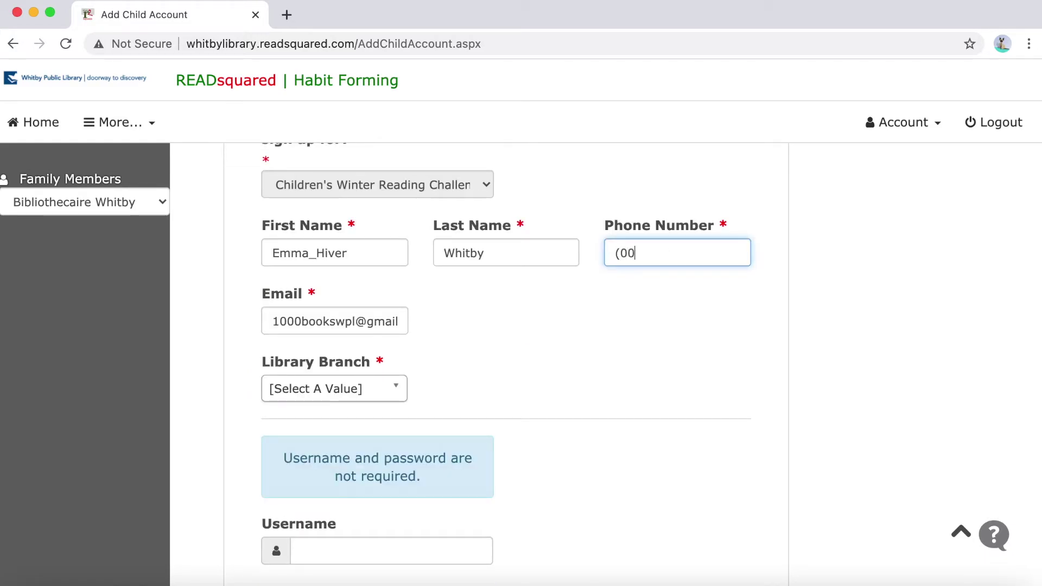
type("0)0")
type("00-000")
type("-")
type("0")
Choose Brooklin Branch as the library and submit the new child account
scroll(339, 425, "down", 1)
left_click(339, 383)
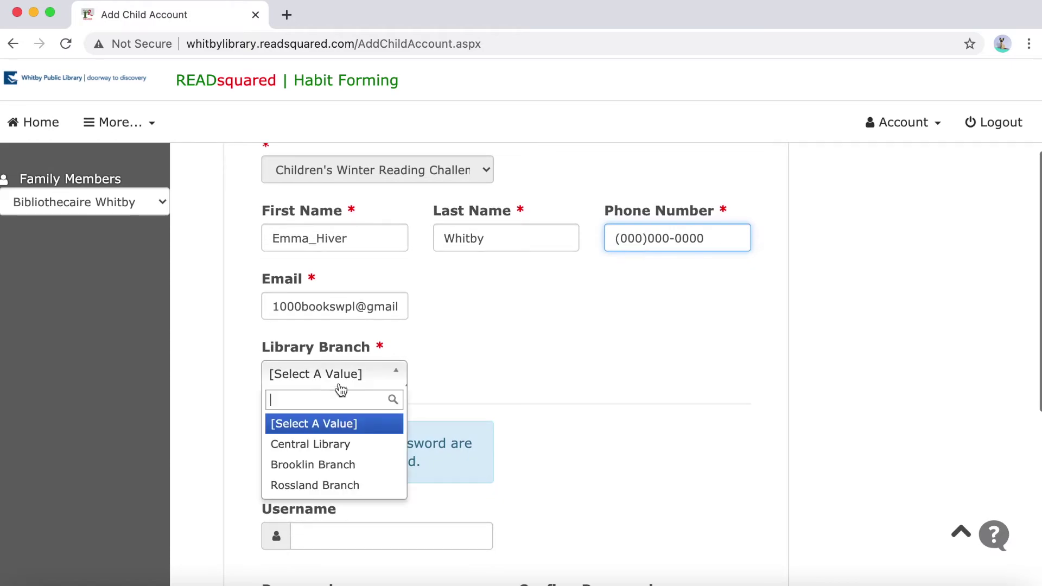
left_click(335, 465)
scroll(444, 456, "down", 4)
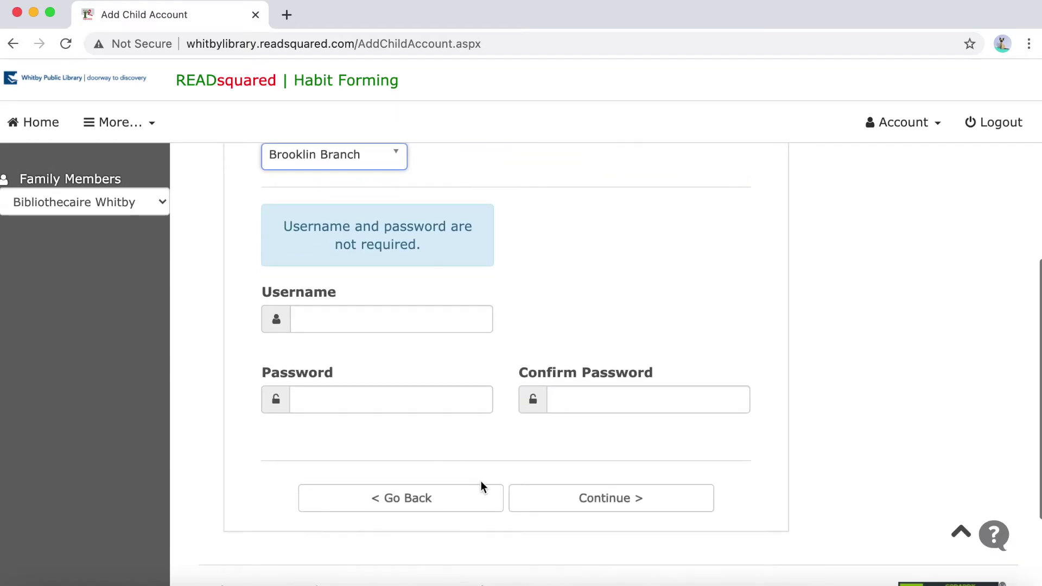
left_click(624, 497)
Go back to Home and start Log Reading from the Log Activity box
scroll(458, 491, "down", 1)
scroll(458, 495, "down", 2)
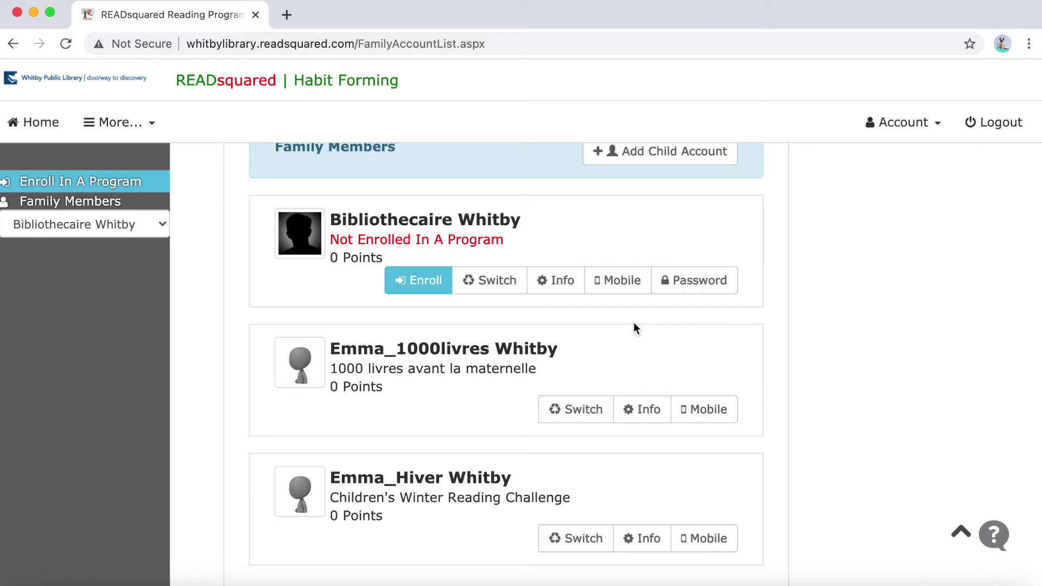
scroll(81, 133, "up", 2)
scroll(41, 133, "down", 1)
left_click(50, 139)
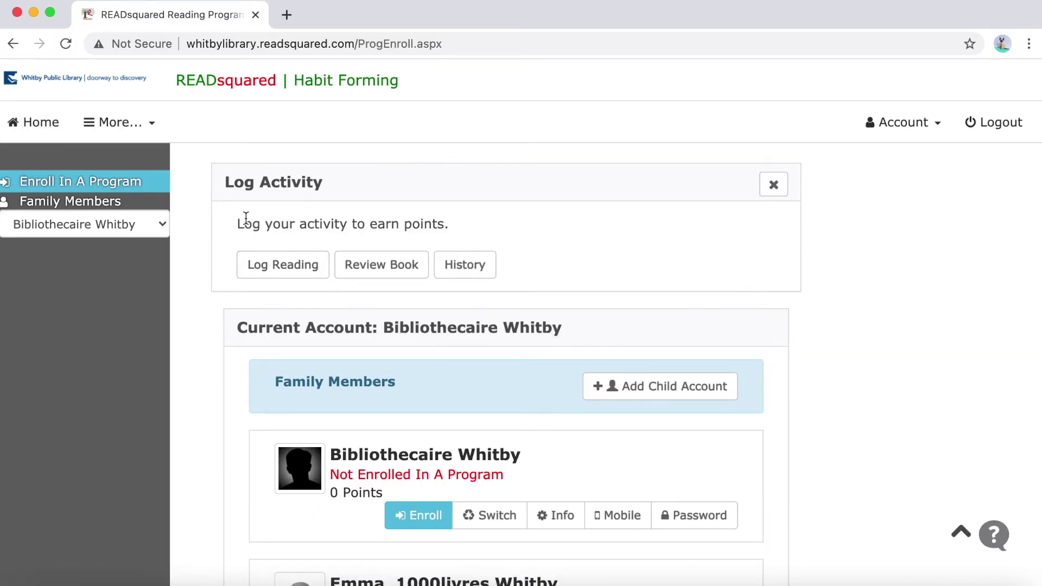
left_click(290, 264)
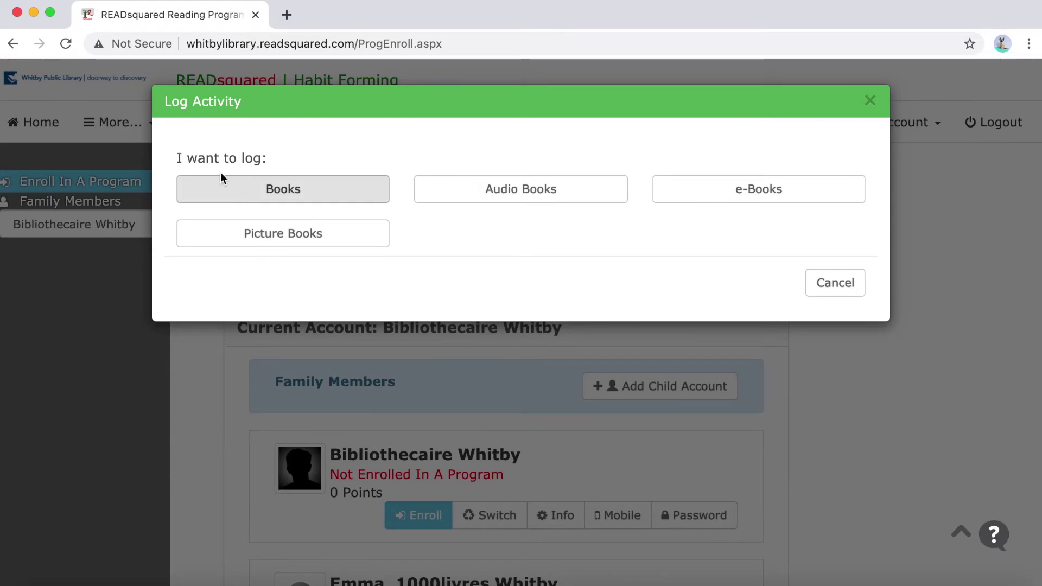
Log the book Le Petit Prince, searched by 'Petit', for both children
left_click(296, 181)
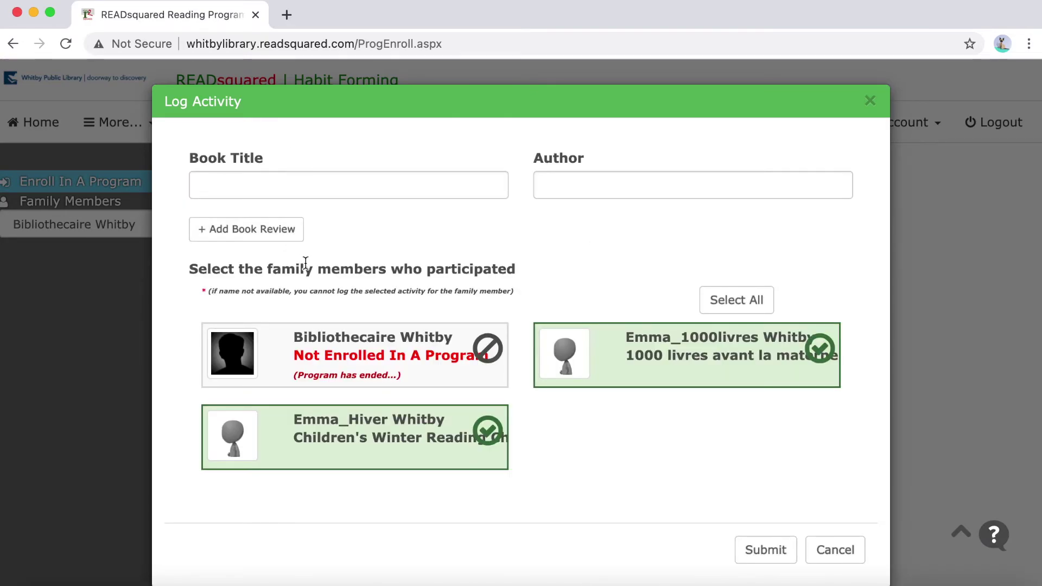
left_click(309, 187)
type("Petit")
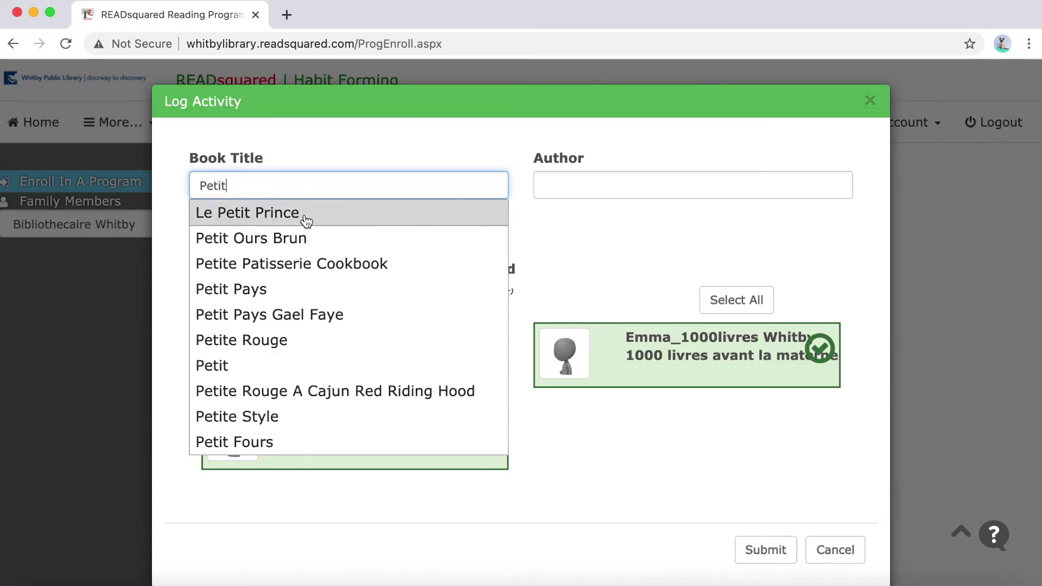
left_click(239, 217)
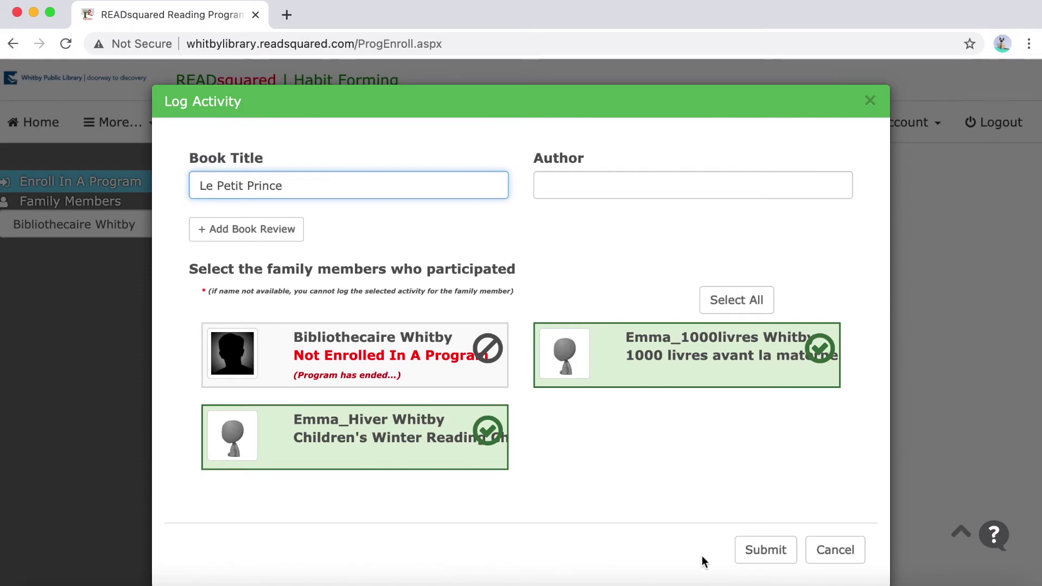
left_click(774, 544)
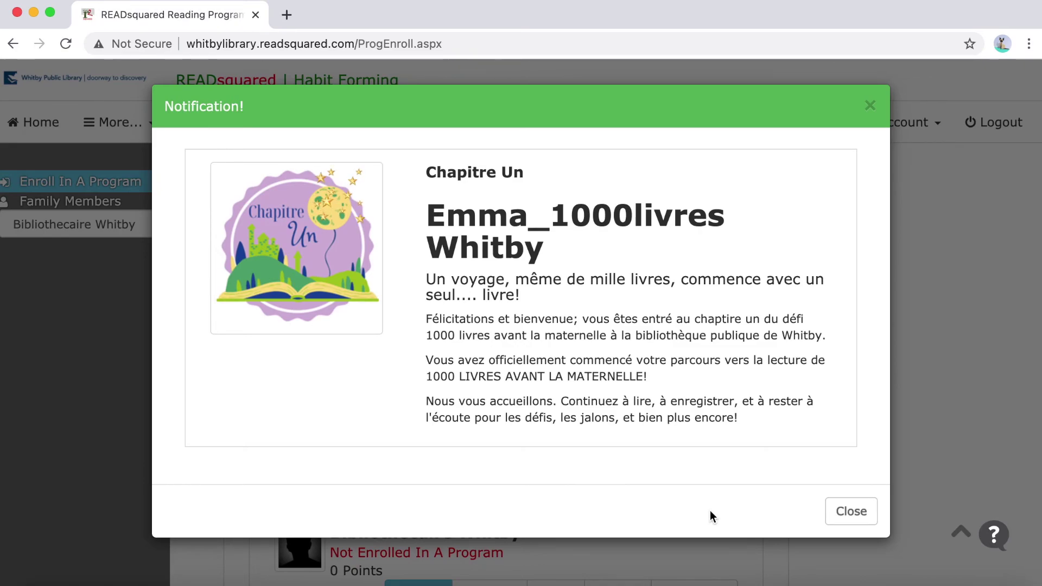
Close the Chapitre Un badge notification to reveal the 1 book and 50 points confirmation
left_click(851, 508)
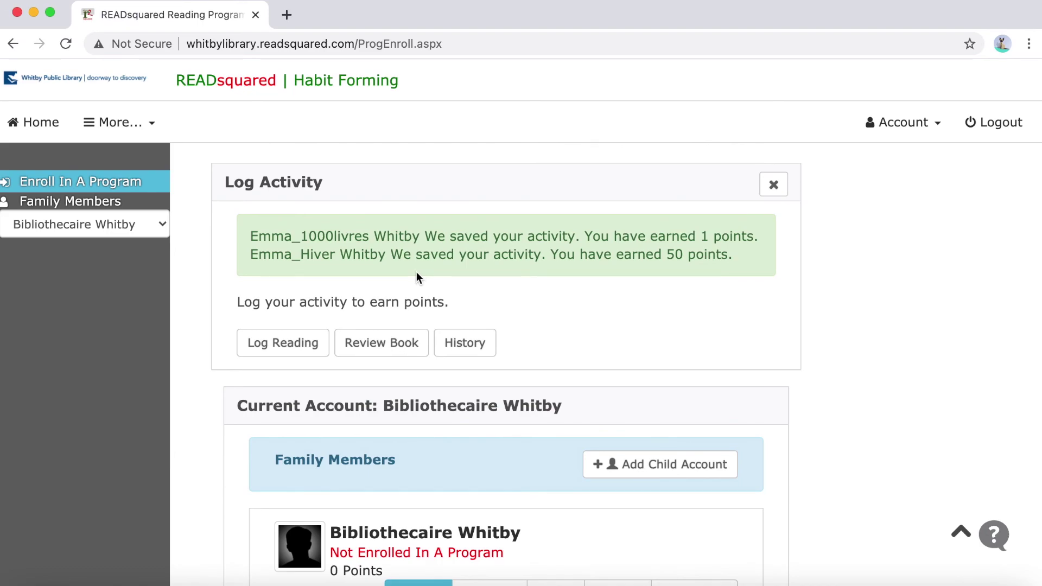
scroll(416, 271, "down", 2)
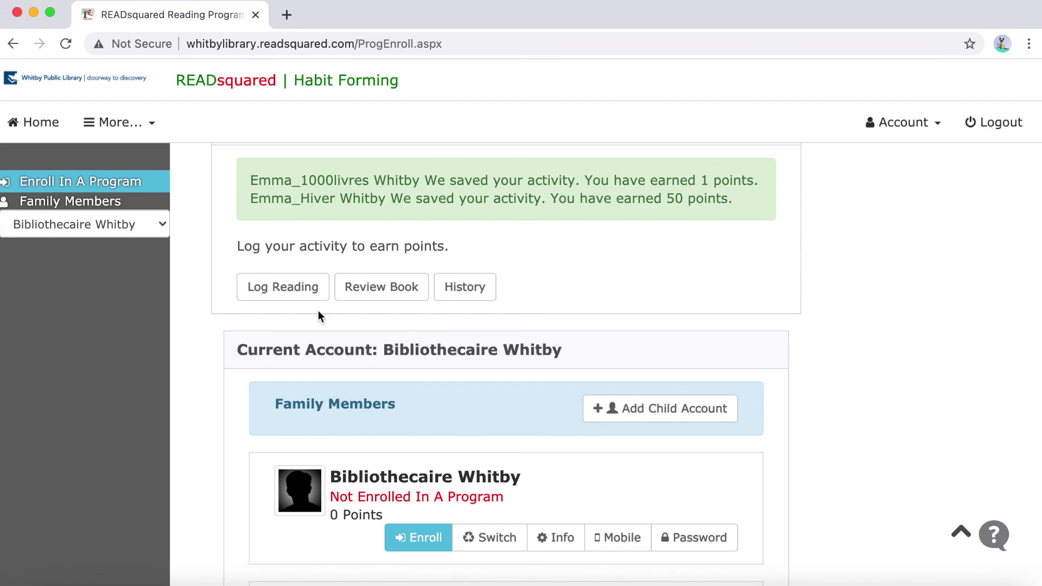
scroll(297, 332, "down", 2)
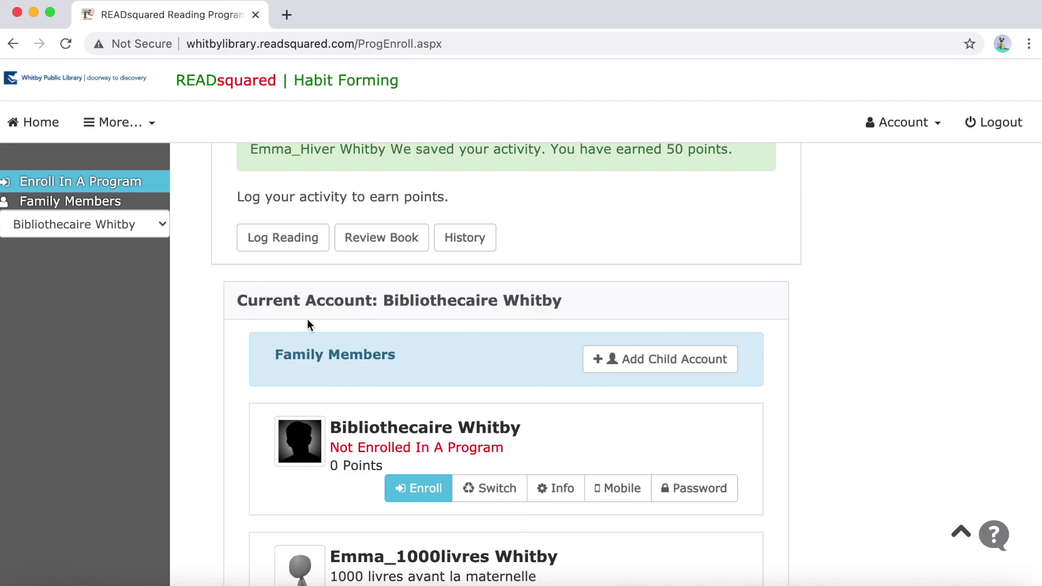
scroll(703, 557, "up", 2)
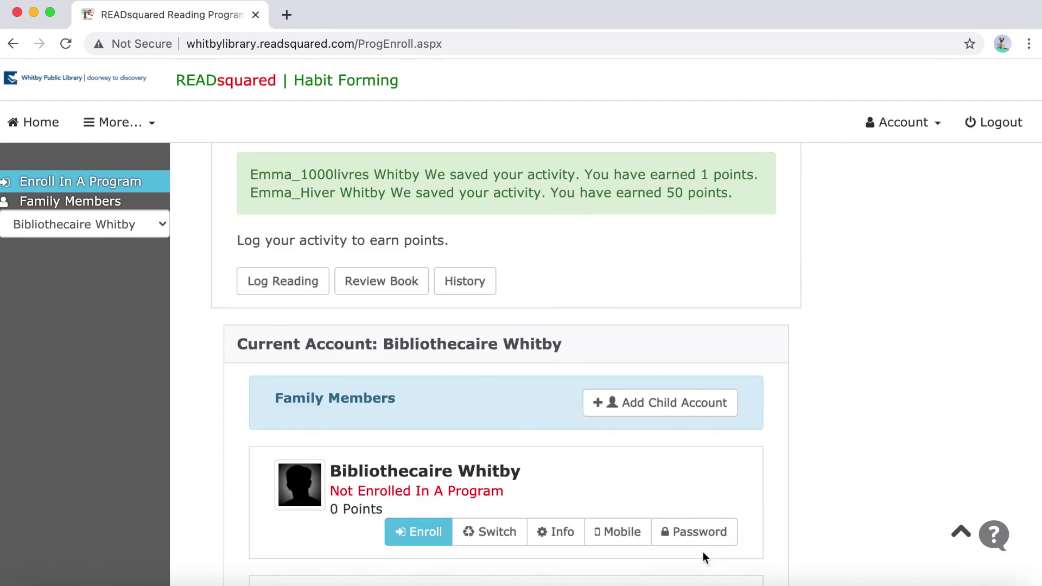